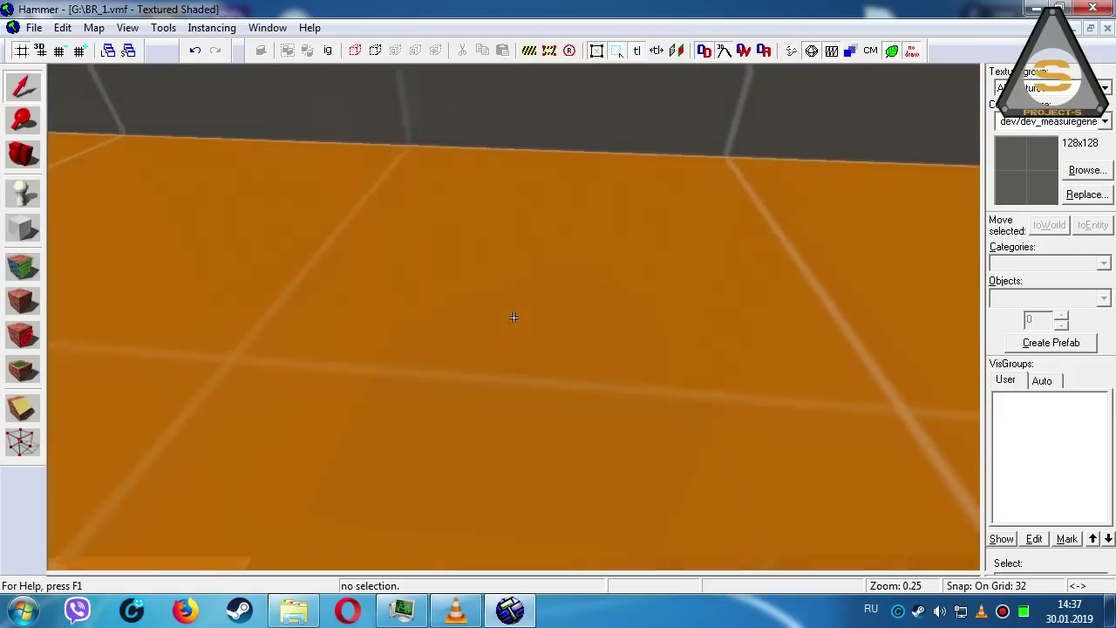
- Select every brush of the cave and examine how its walls, floor and ceiling are divided, from inside and outside
{"action": "key", "text": "shift+z"}
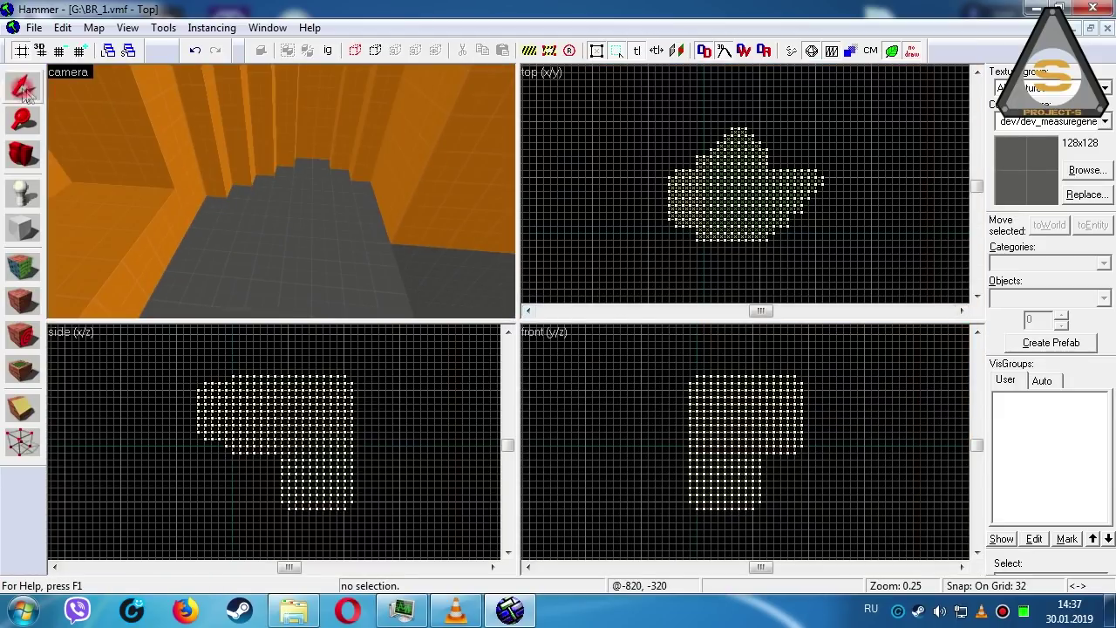
{"action": "left_click_drag", "start_coordinate": [859, 269], "coordinate": [892, 272]}
{"action": "key", "text": "Return"}
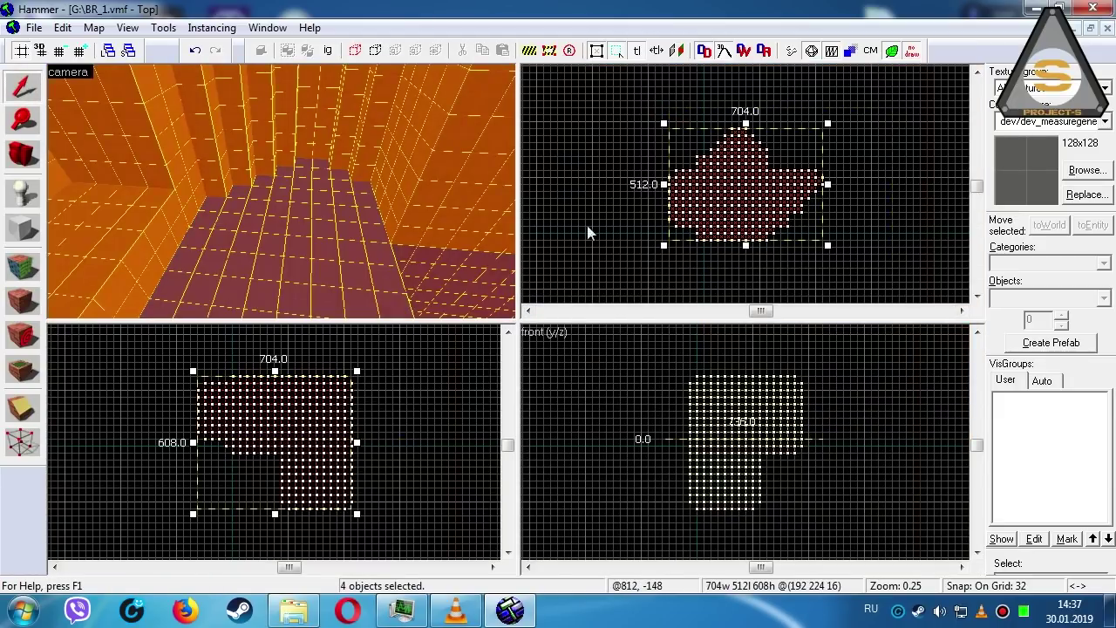
{"action": "key", "text": "shift+z"}
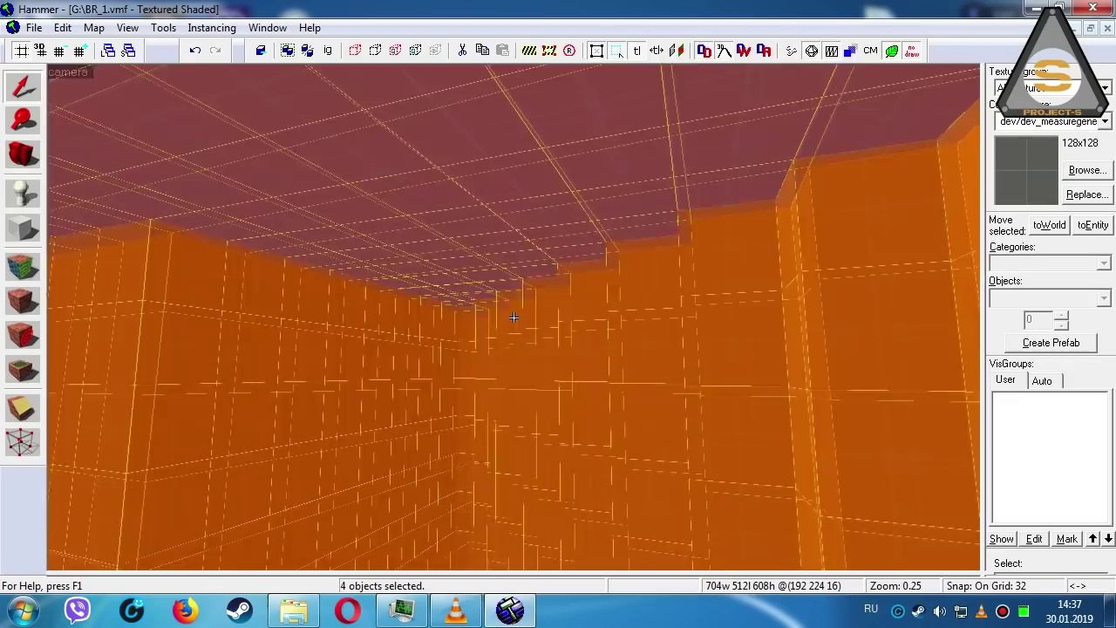
{"action": "key", "text": "Down"}
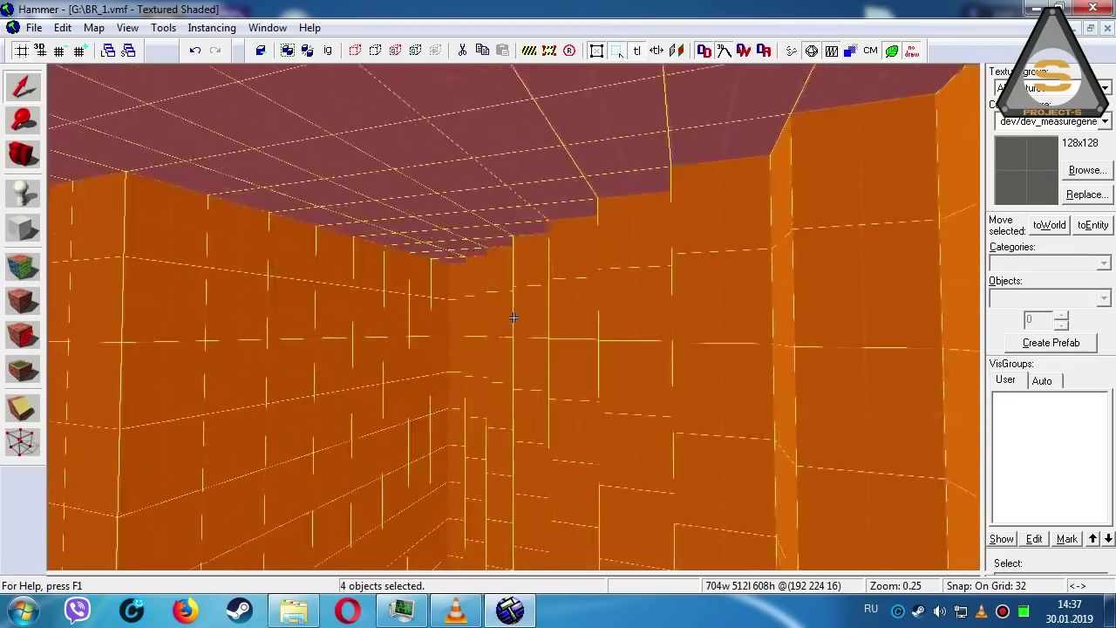
{"action": "key", "text": "Up"}
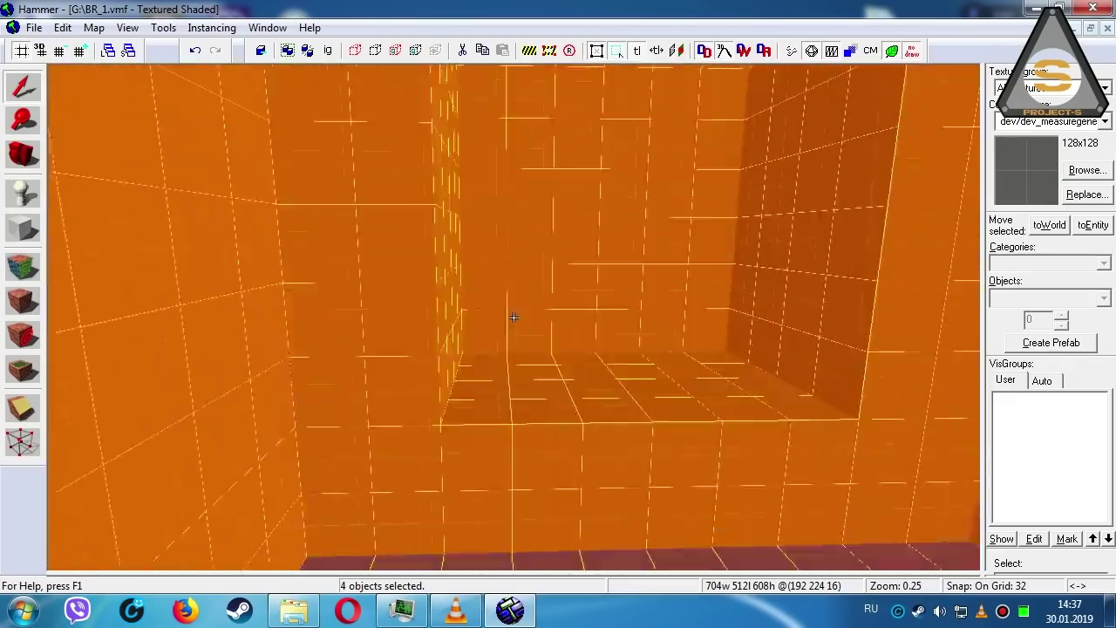
{"action": "key", "text": "Down"}
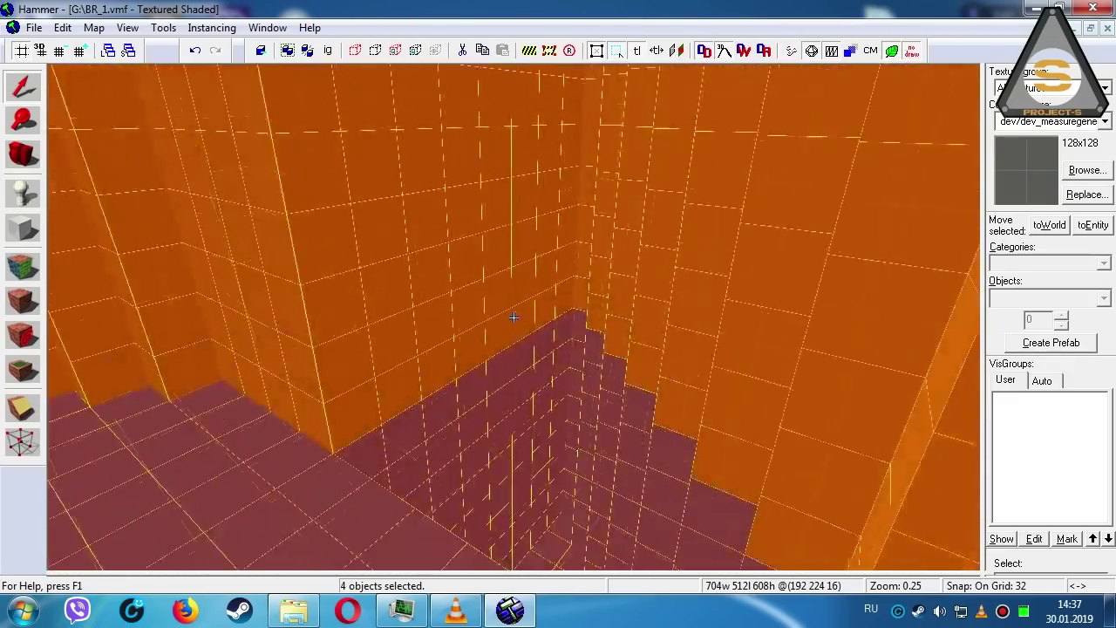
{"action": "key", "text": "s"}
{"action": "key", "text": "Left"}
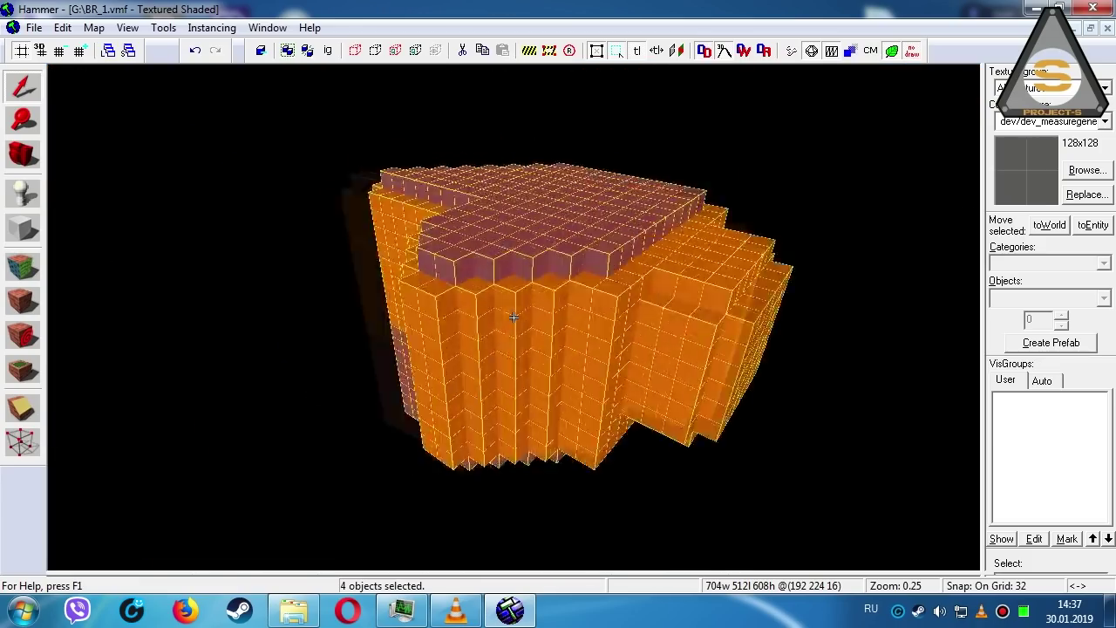
{"action": "key", "text": "w"}
{"action": "key", "text": "w"}
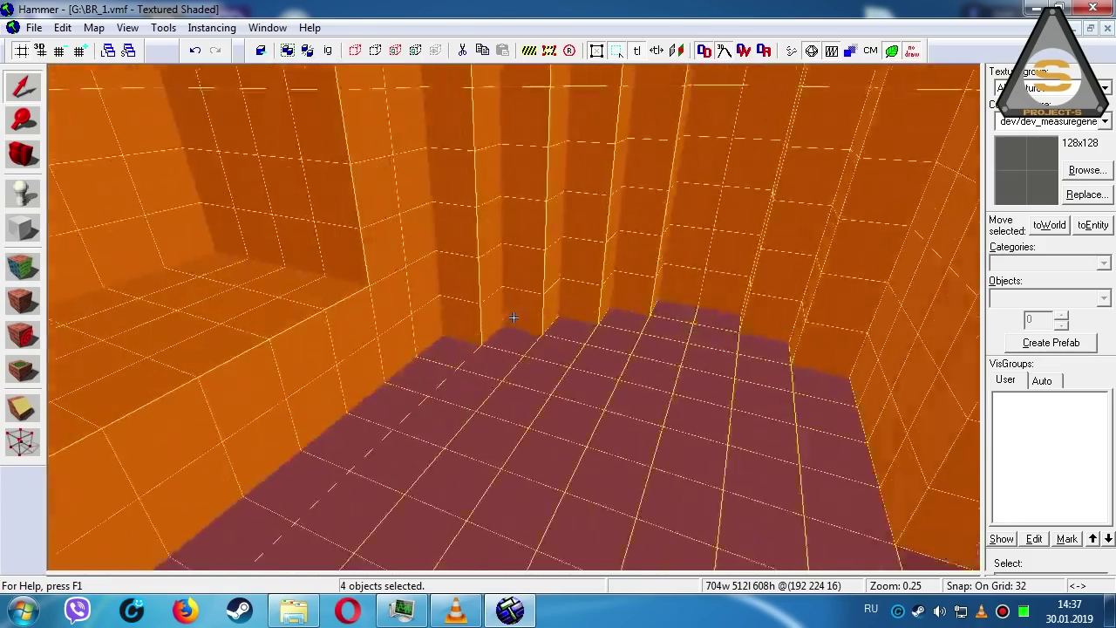
{"action": "key", "text": "w"}
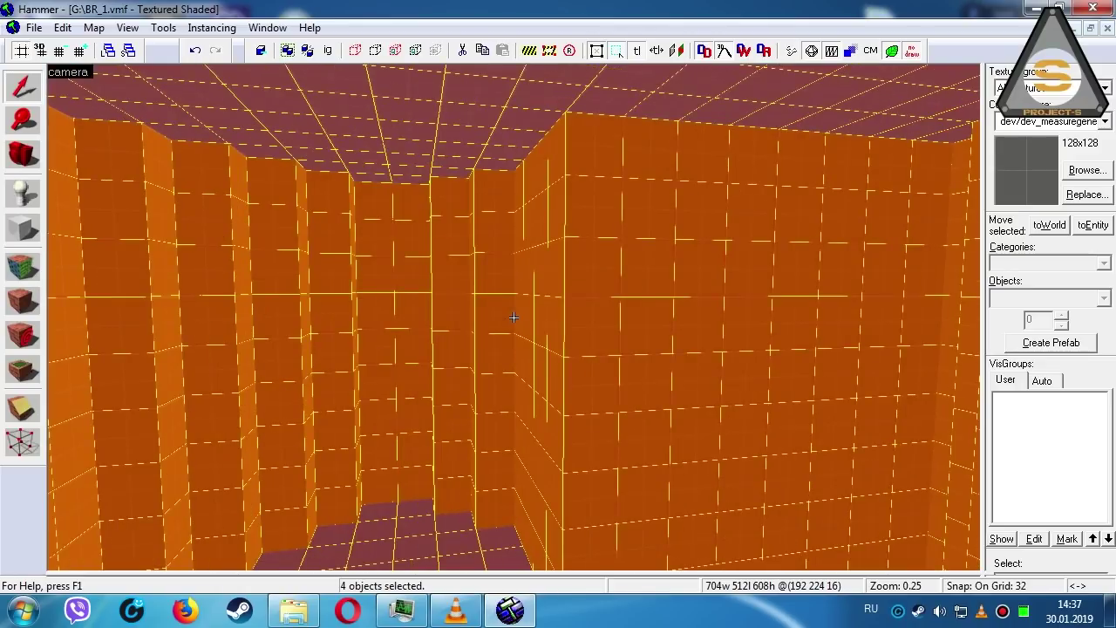
{"action": "key", "text": "z"}
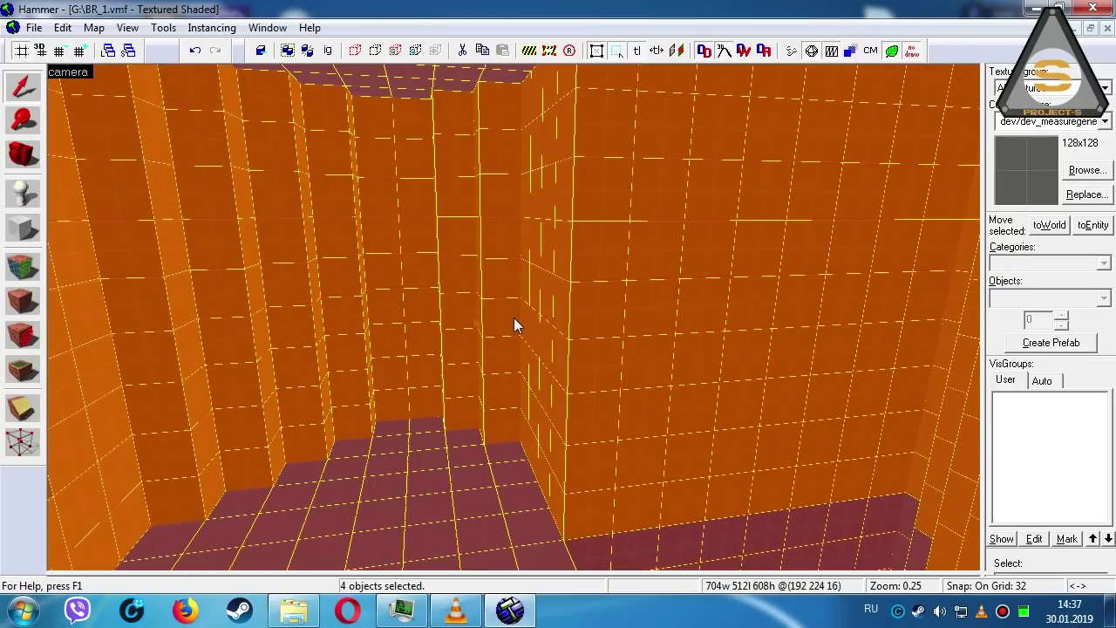
- Select the top faces of the first block and convert them into displacements with power 2
{"action": "left_click", "coordinate": [37, 274]}
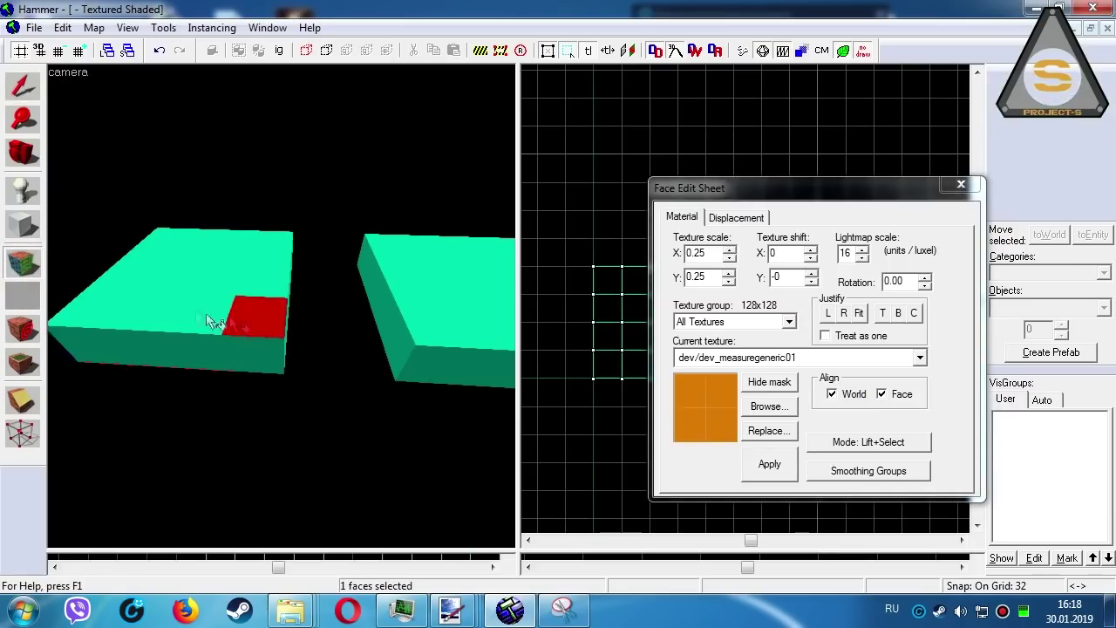
{"action": "left_click_drag", "start_coordinate": [212, 319], "coordinate": [144, 279]}
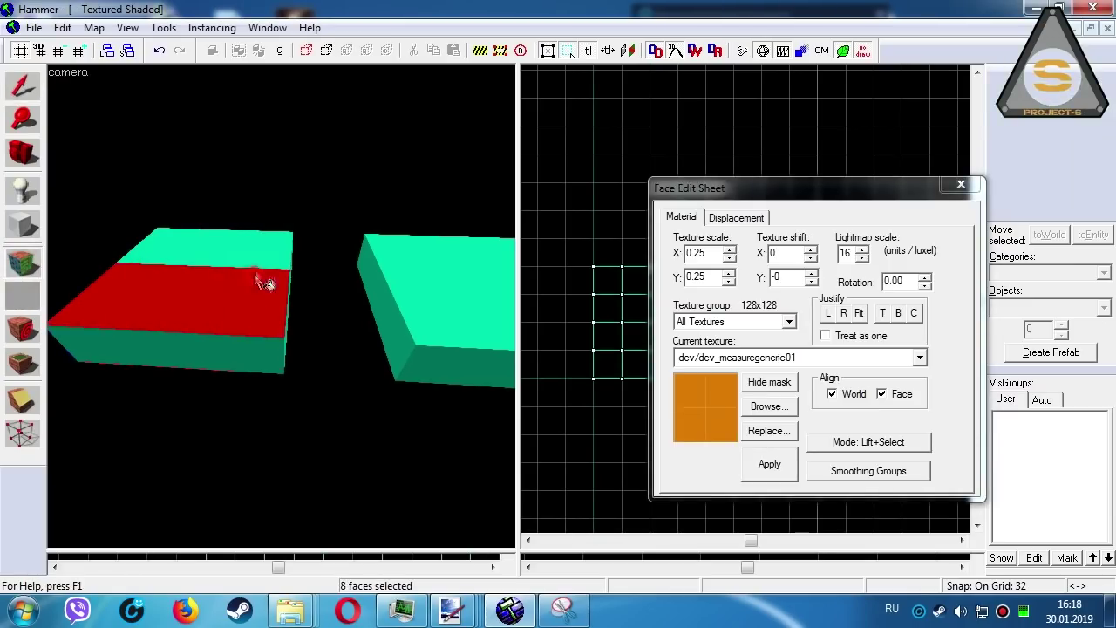
{"action": "left_click", "coordinate": [736, 217]}
{"action": "left_click", "coordinate": [699, 307]}
{"action": "left_click", "coordinate": [790, 360]}
{"action": "left_click", "coordinate": [31, 96]}
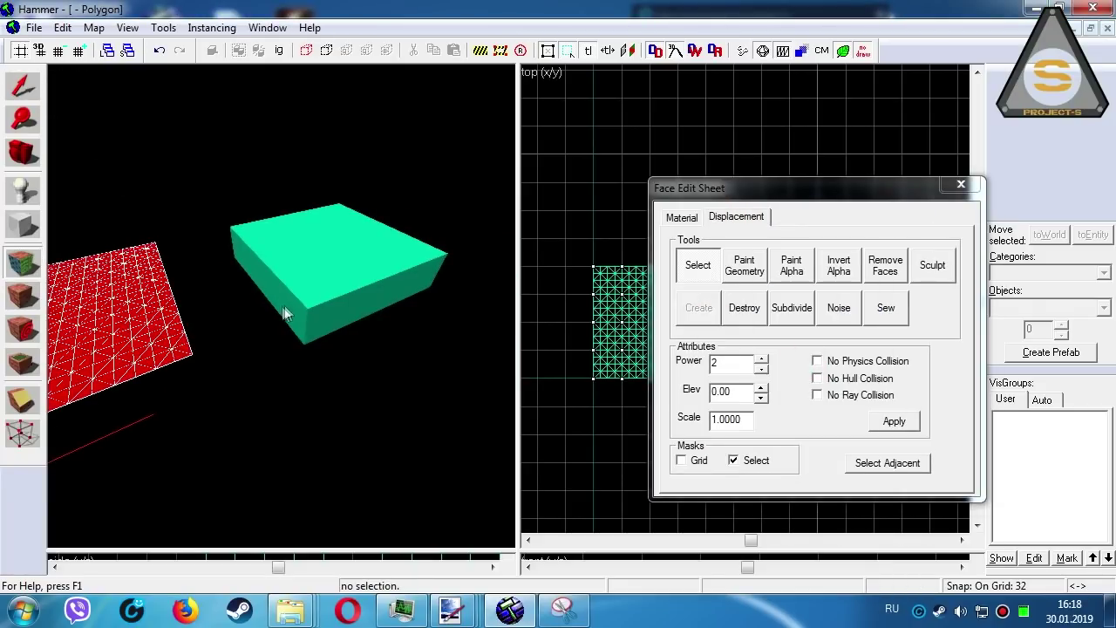
- Select all faces of the second block, convert them into displacements and subdivide them
{"action": "left_click", "coordinate": [966, 185]}
{"action": "key", "text": "Return"}
{"action": "left_click", "coordinate": [22, 262]}
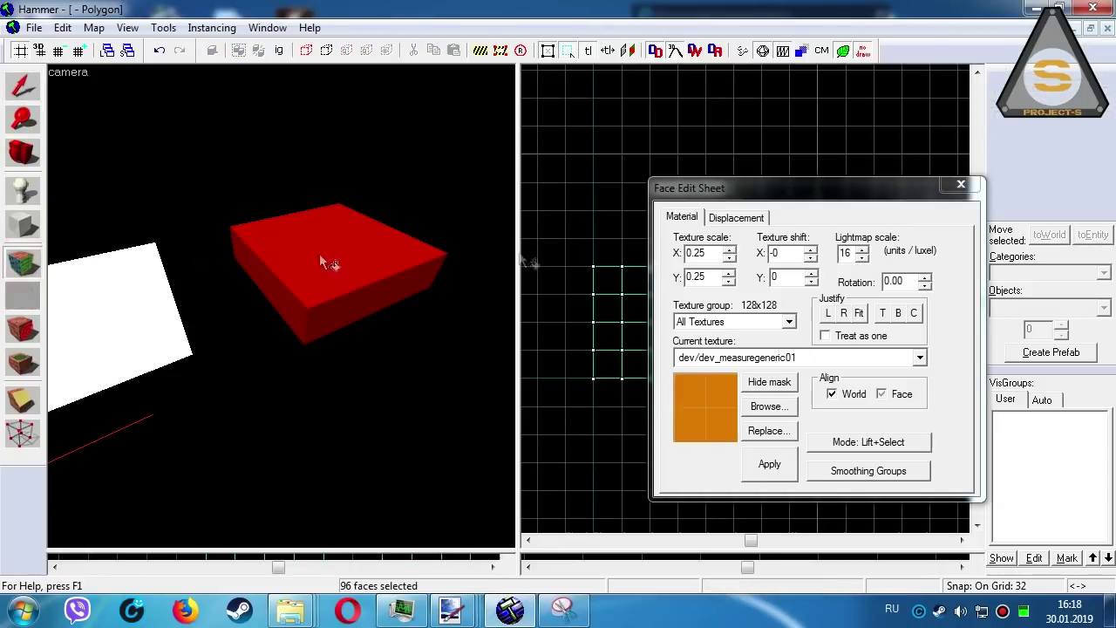
{"action": "left_click", "coordinate": [736, 217]}
{"action": "left_click", "coordinate": [699, 307]}
{"action": "left_click", "coordinate": [860, 336]}
{"action": "left_click", "coordinate": [790, 361]}
{"action": "left_click", "coordinate": [792, 307]}
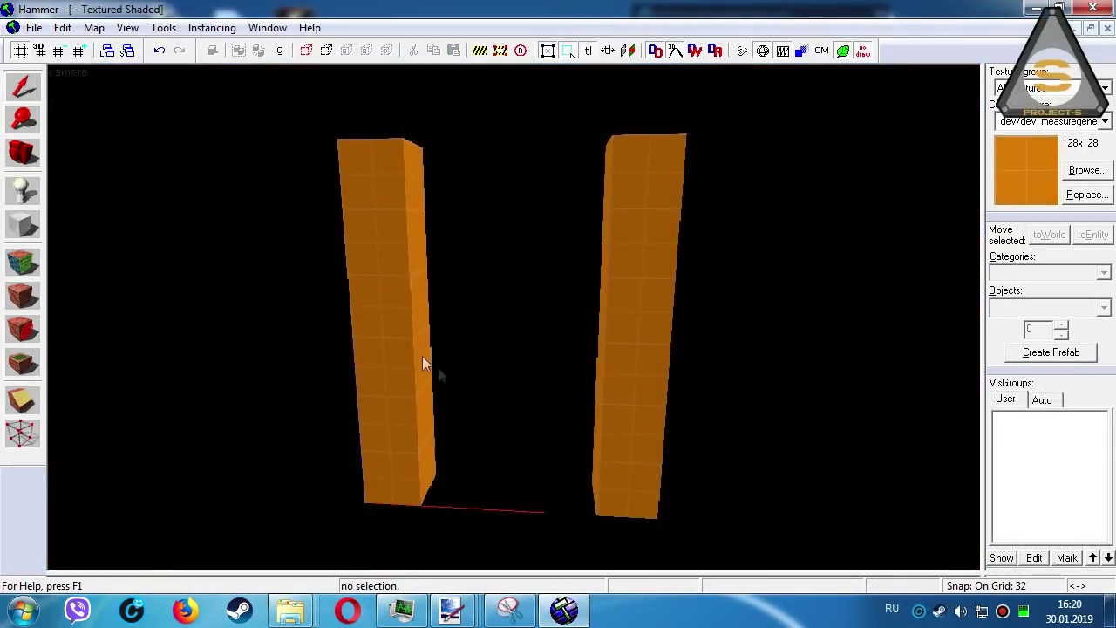
- Select the two tall pillars one after the other to compare how each is built
{"action": "left_click", "coordinate": [410, 348]}
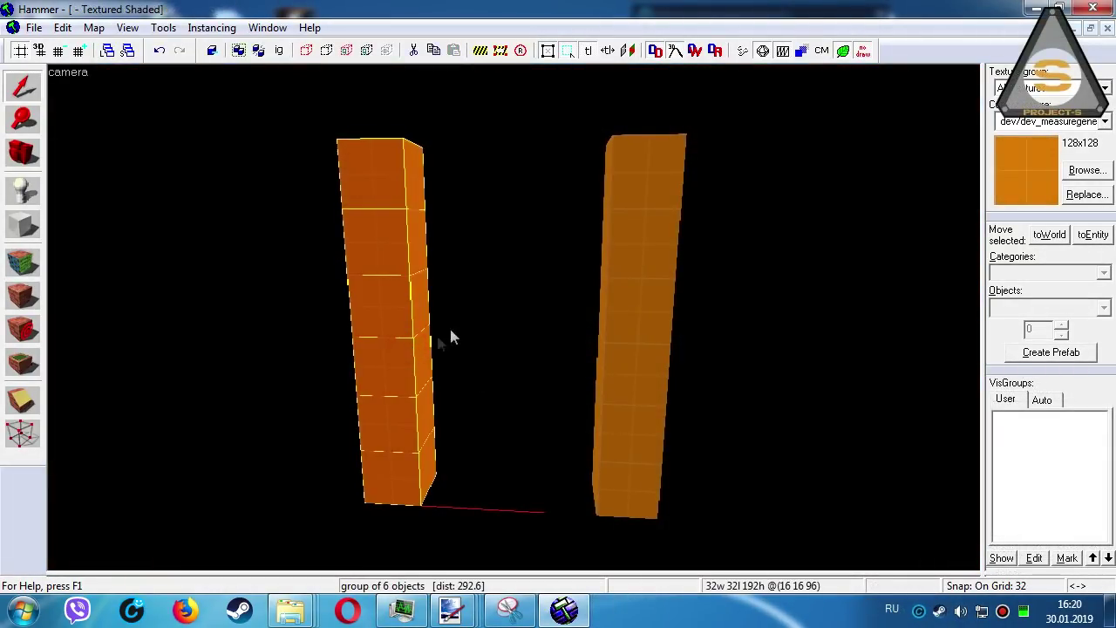
{"action": "left_click", "coordinate": [510, 205]}
{"action": "left_click", "coordinate": [642, 193]}
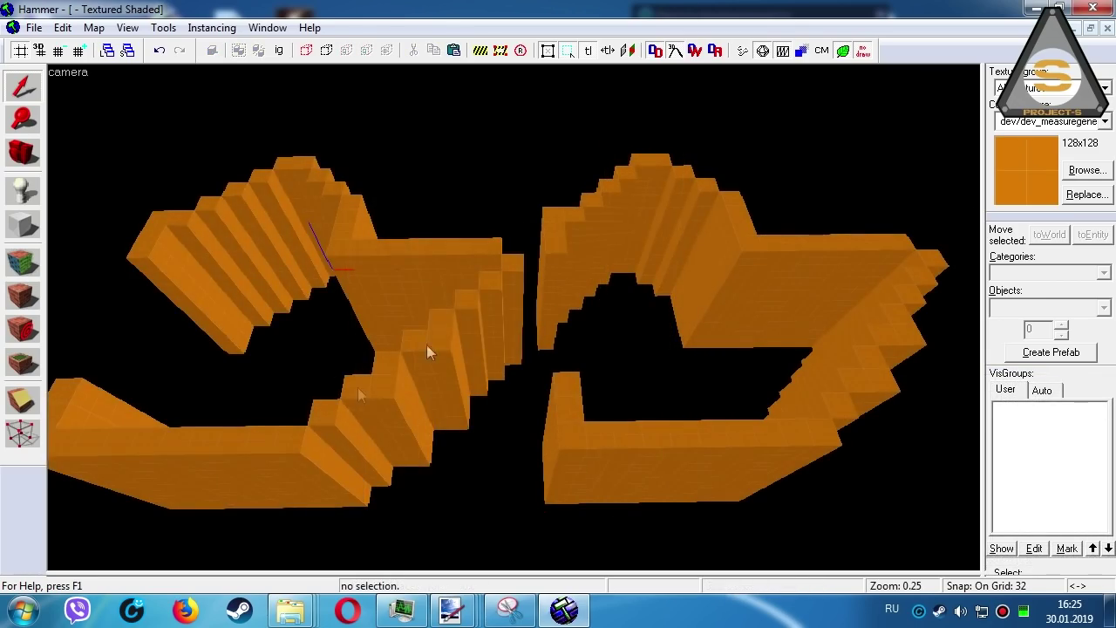
- Select the two stepped cave wall models in turn and examine how each is divided into brushes
{"action": "left_click", "coordinate": [447, 279]}
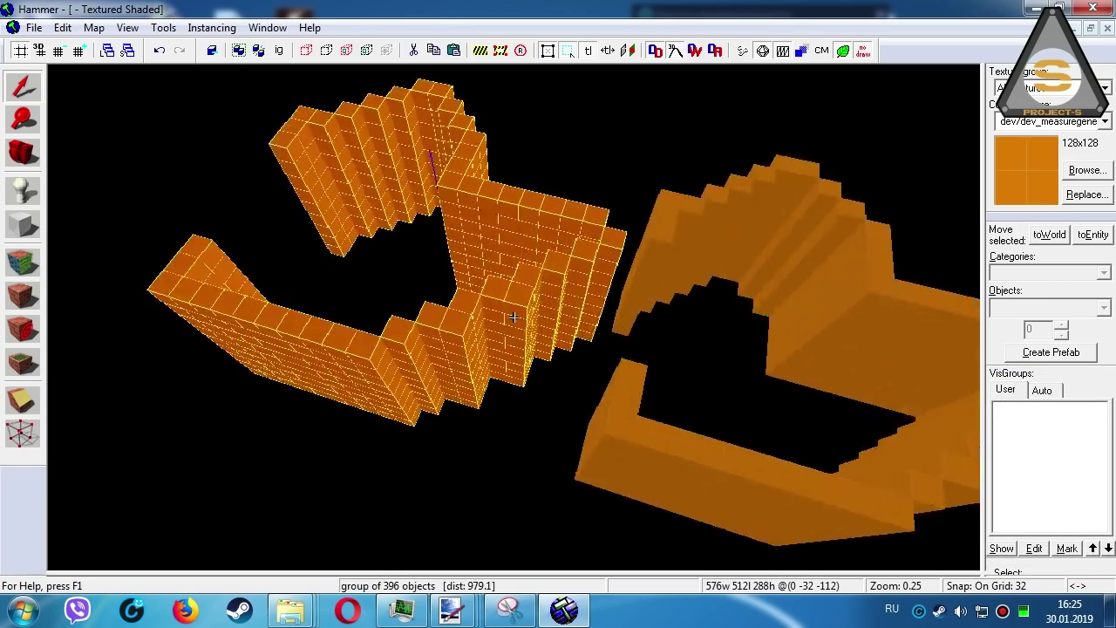
{"action": "key", "text": "w"}
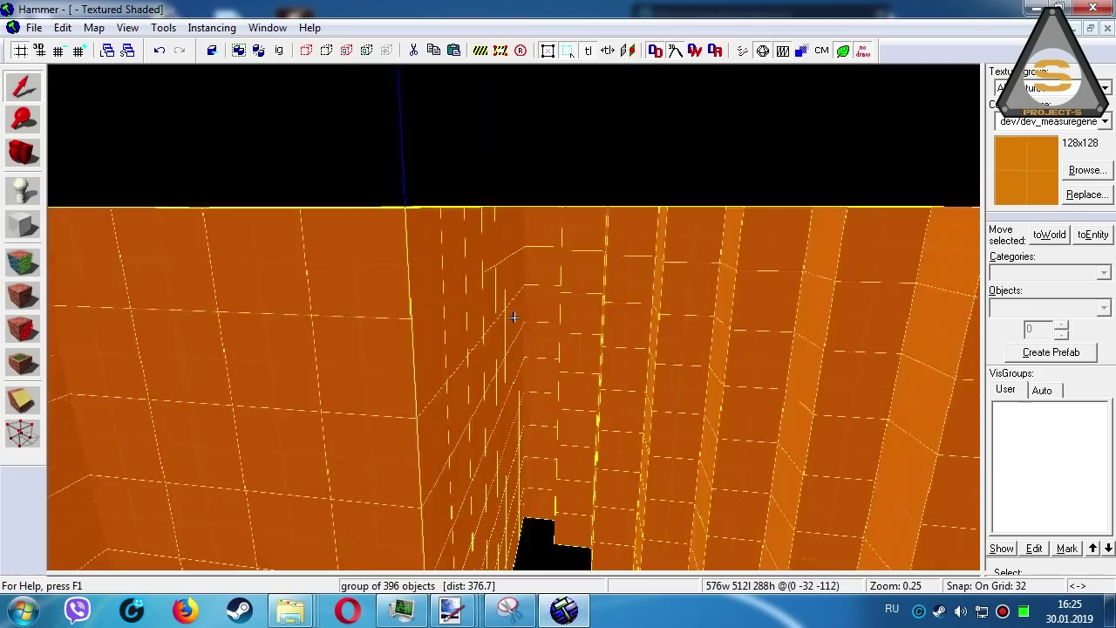
{"action": "key", "text": "s"}
{"action": "key", "text": "z"}
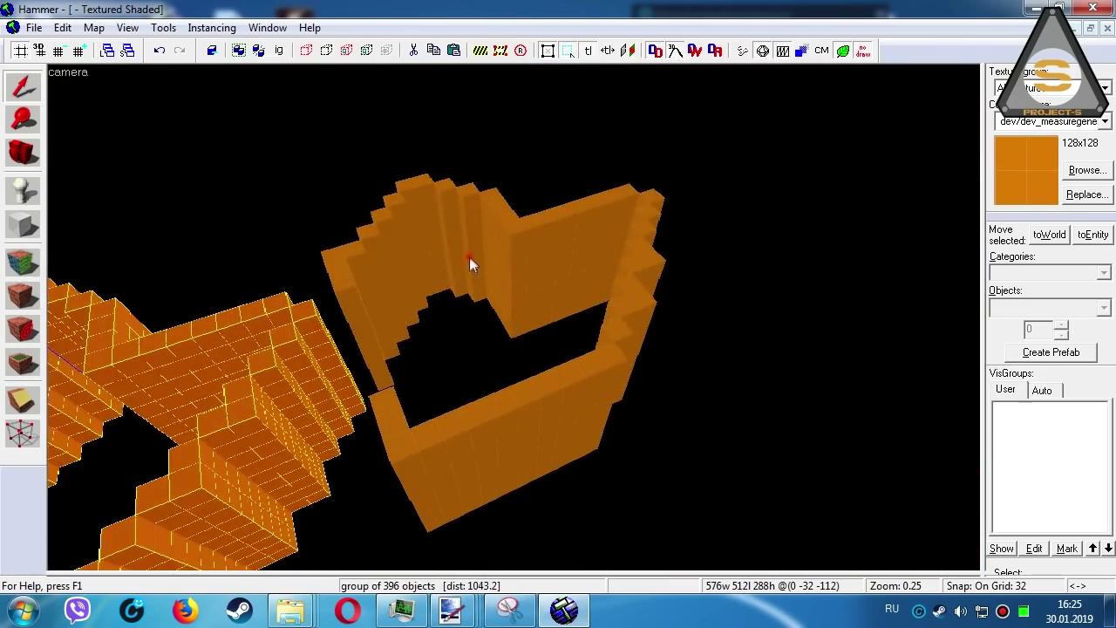
{"action": "left_click", "coordinate": [469, 260]}
{"action": "key", "text": "z"}
{"action": "key", "text": "w"}
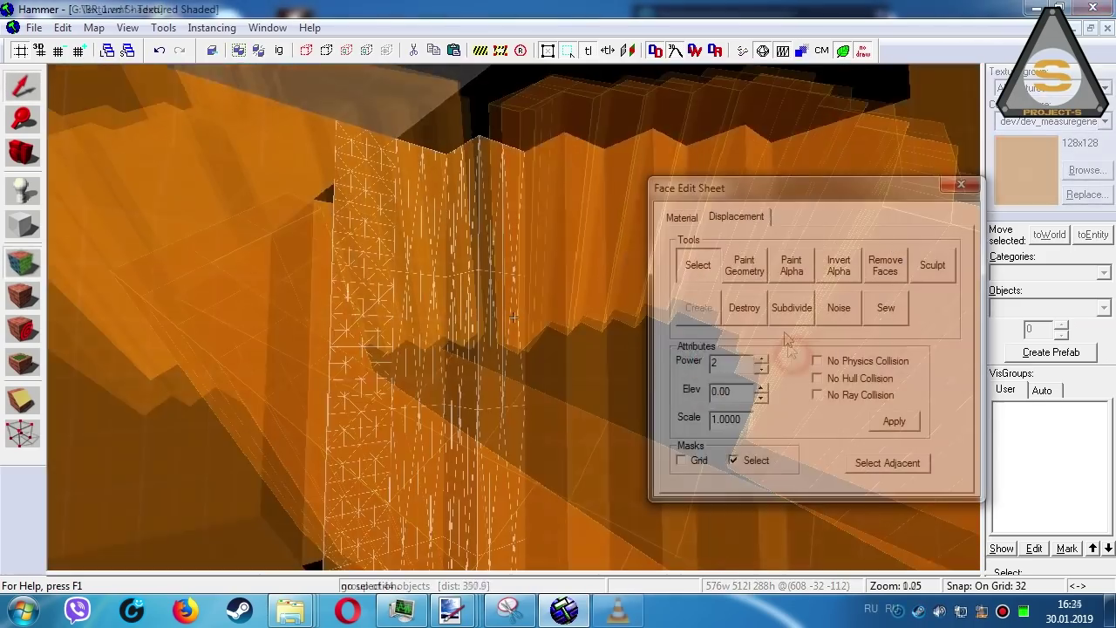
- Subdivide the displacements on the cave's wall corner in BR_1.vmf and examine the seams between the smoothed surfaces
{"action": "left_click", "coordinate": [803, 308]}
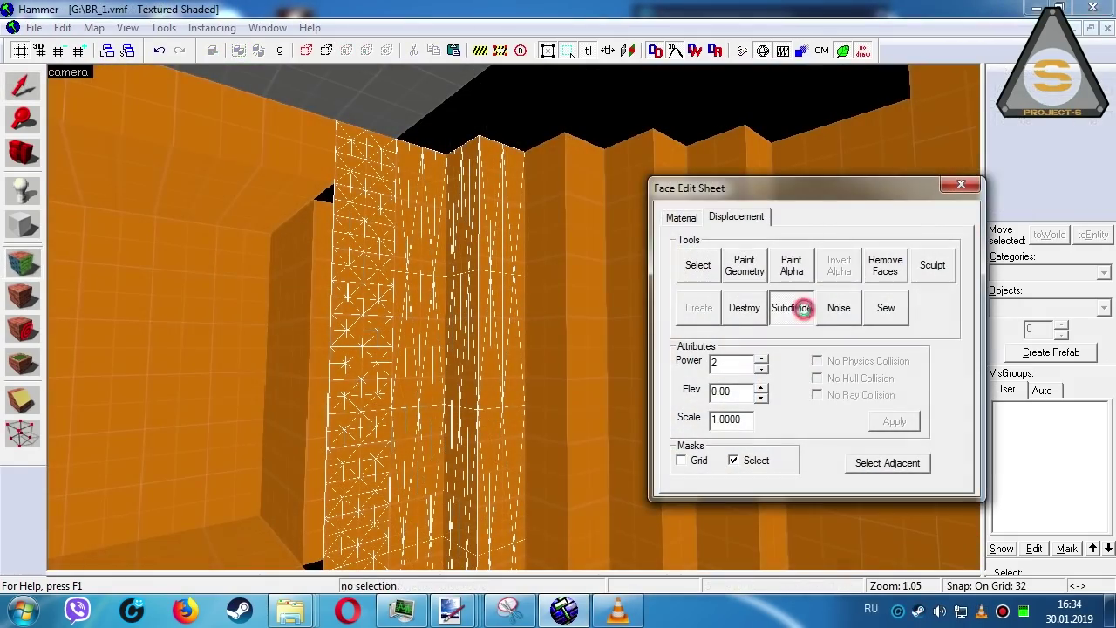
{"action": "key", "text": "z"}
{"action": "key", "text": "w"}
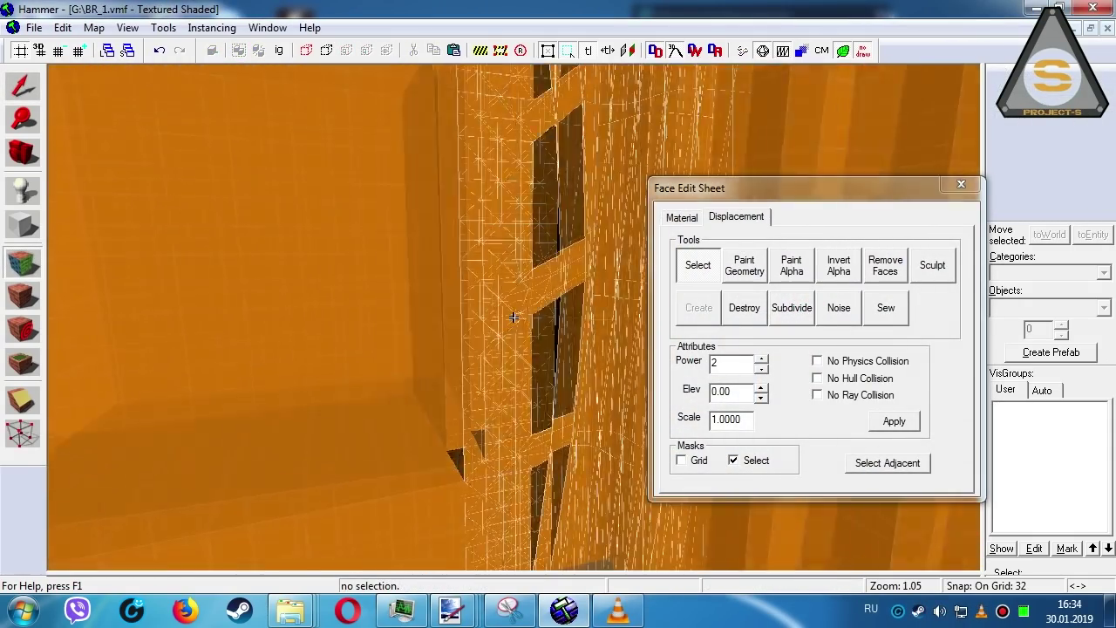
{"action": "key", "text": "s"}
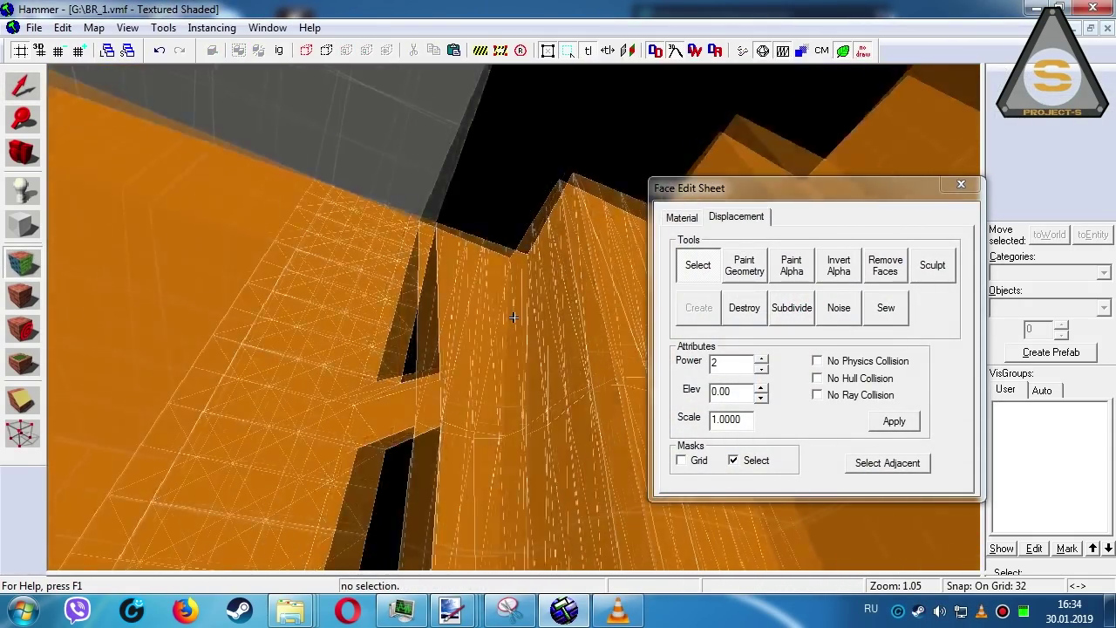
{"action": "key", "text": "w"}
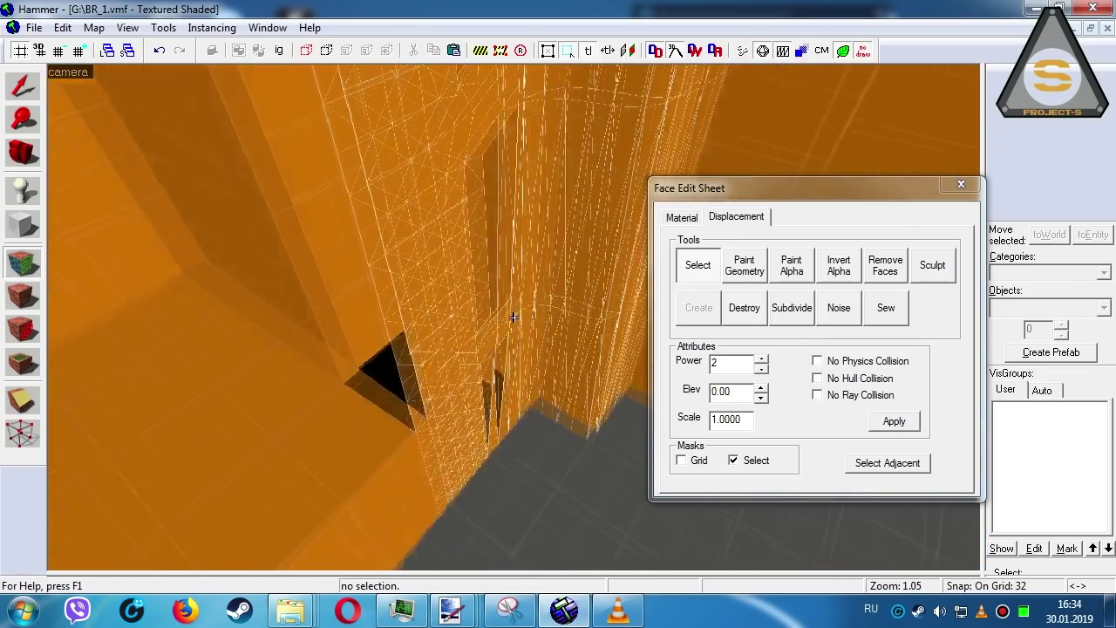
{"action": "key", "text": "s"}
{"action": "key", "text": "z"}
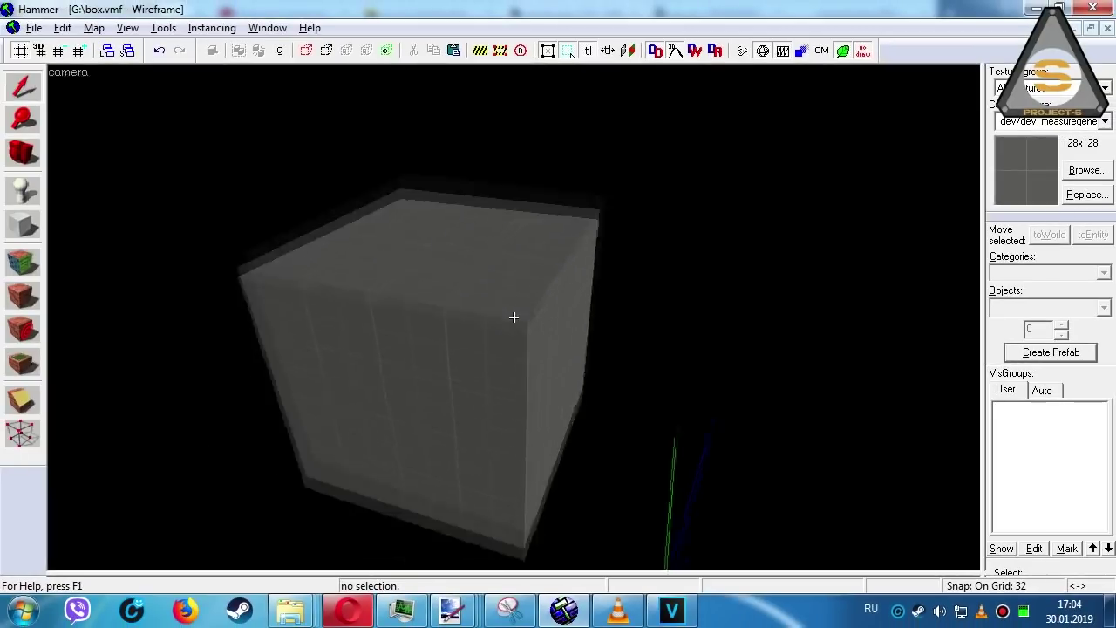
- Select the faces on one half of the grouped cube in box.vmf and convert them into displacements with power 2
{"action": "left_click", "coordinate": [514, 317]}
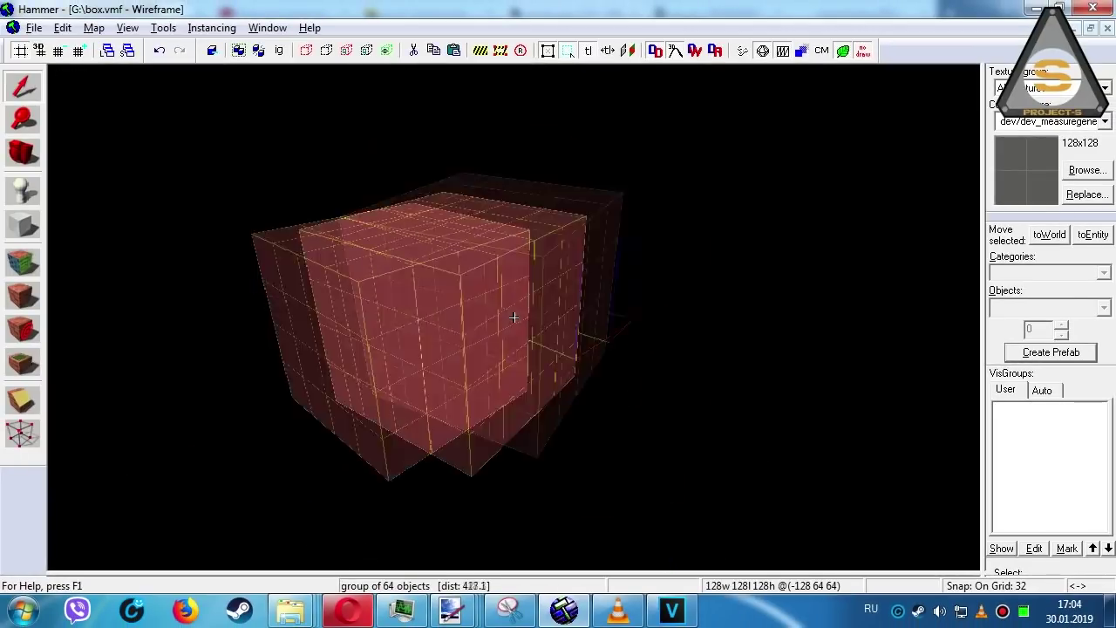
{"action": "key", "text": "shift+a"}
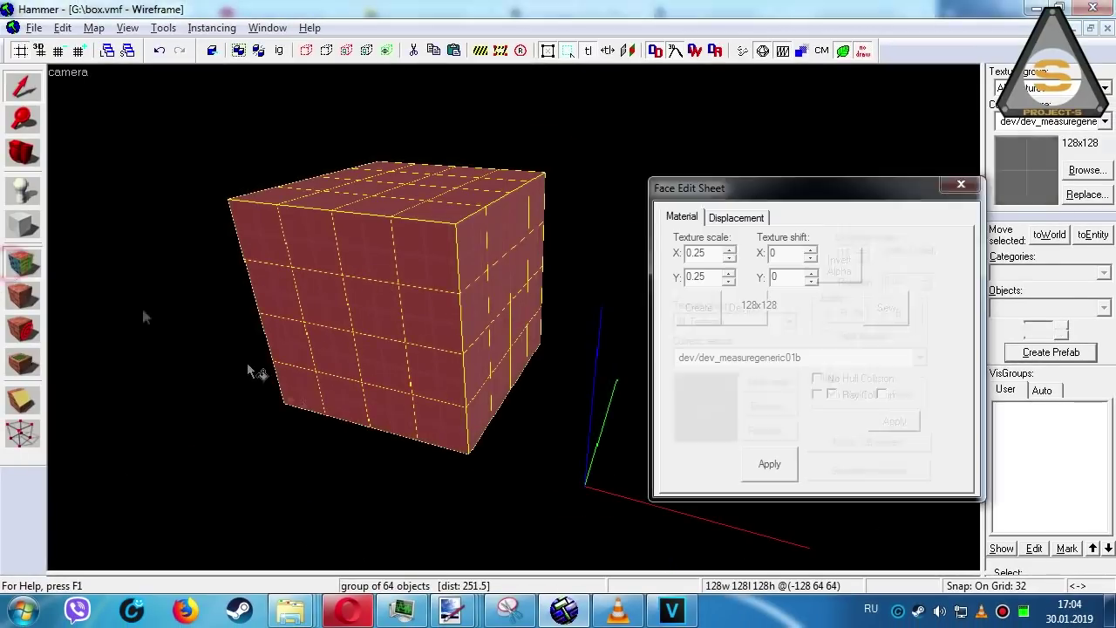
{"action": "left_click", "coordinate": [355, 353], "text": "ctrl"}
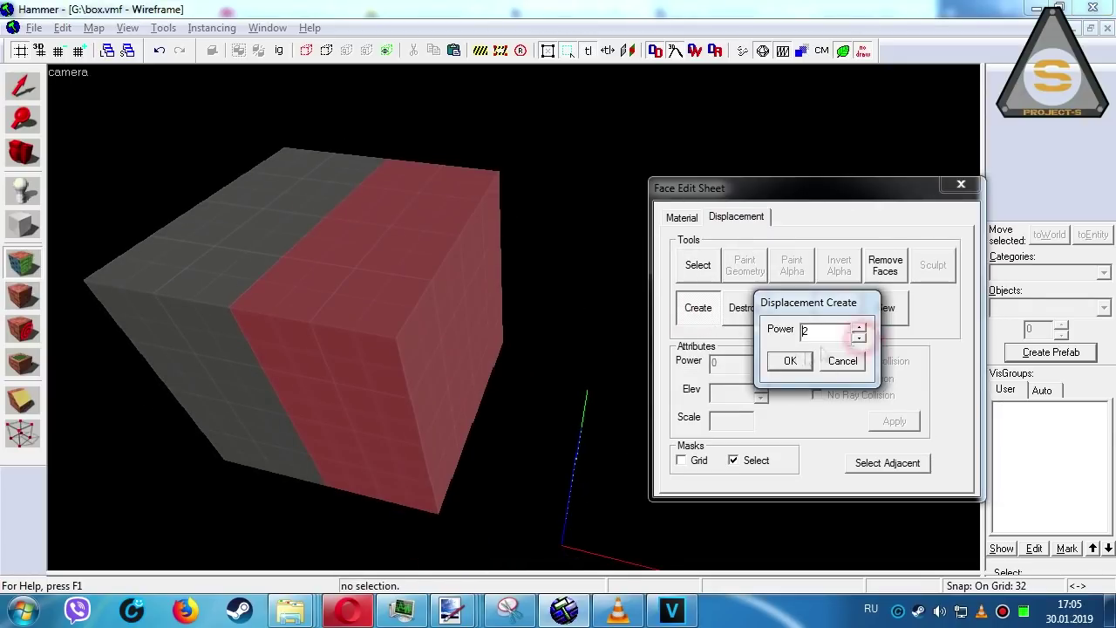
{"action": "left_click", "coordinate": [791, 360]}
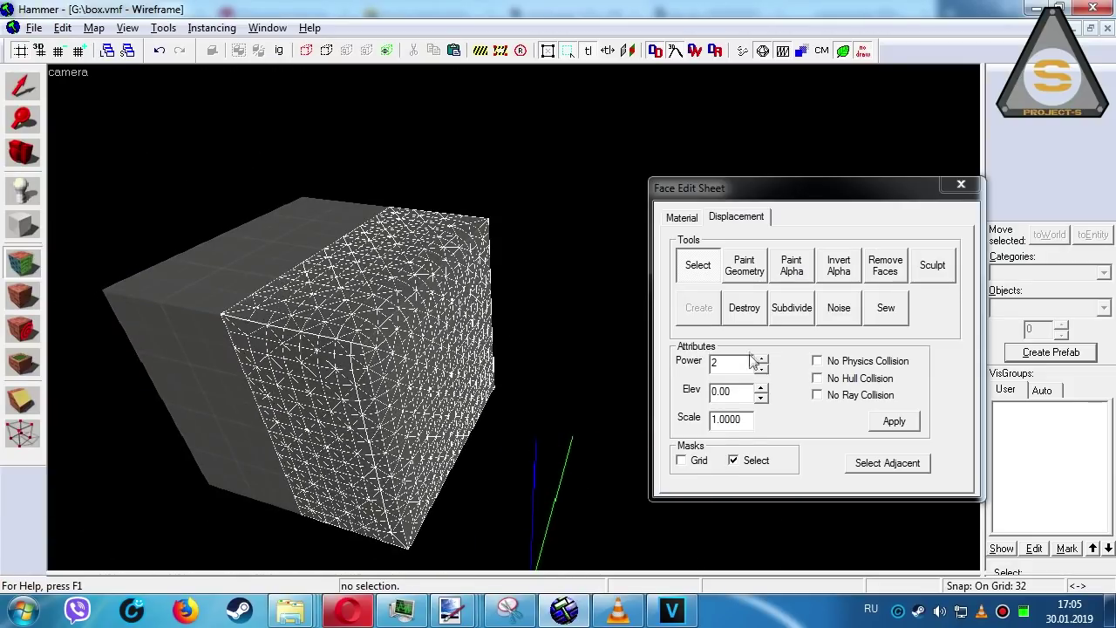
{"action": "left_click", "coordinate": [728, 366]}
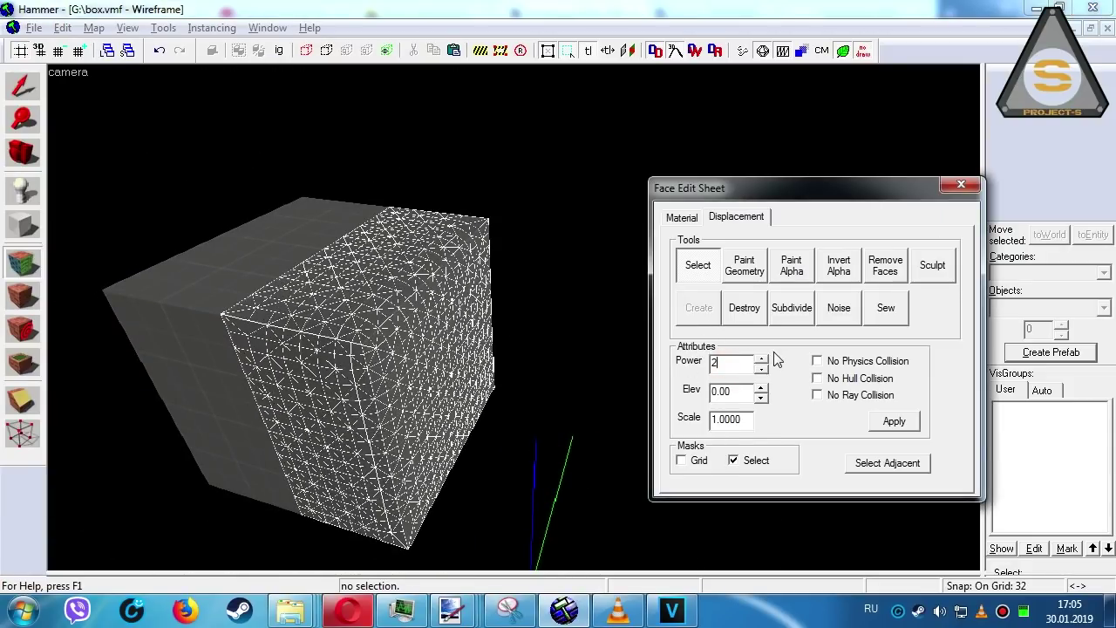
{"action": "left_click", "coordinate": [956, 187]}
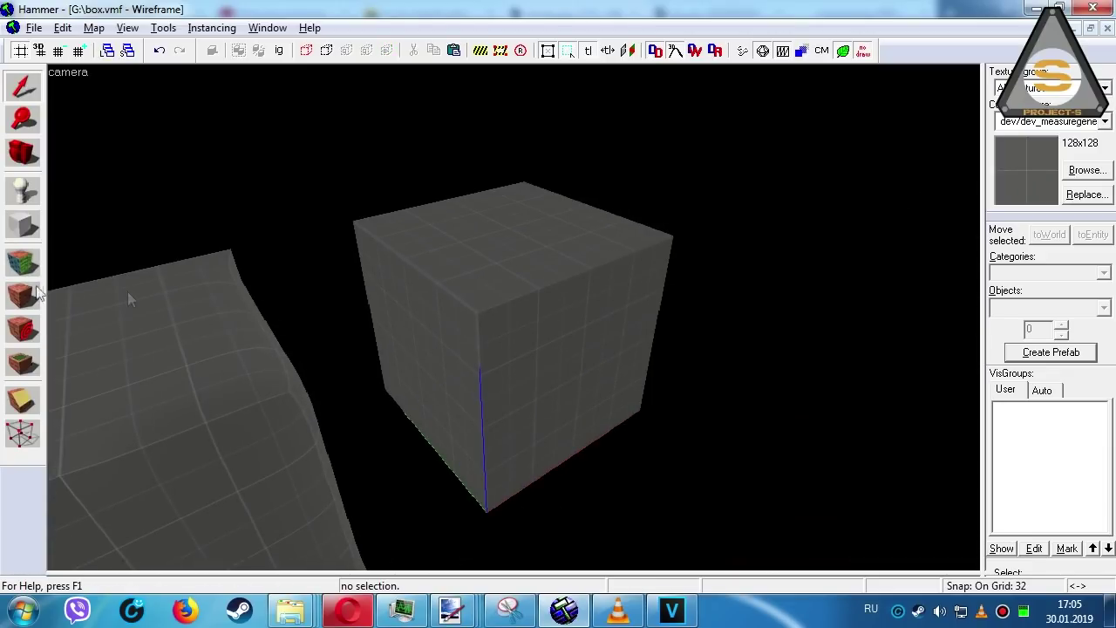
- Select the faces on one half of the other cube and convert them into displacements with power 3
{"action": "left_click", "coordinate": [14, 273]}
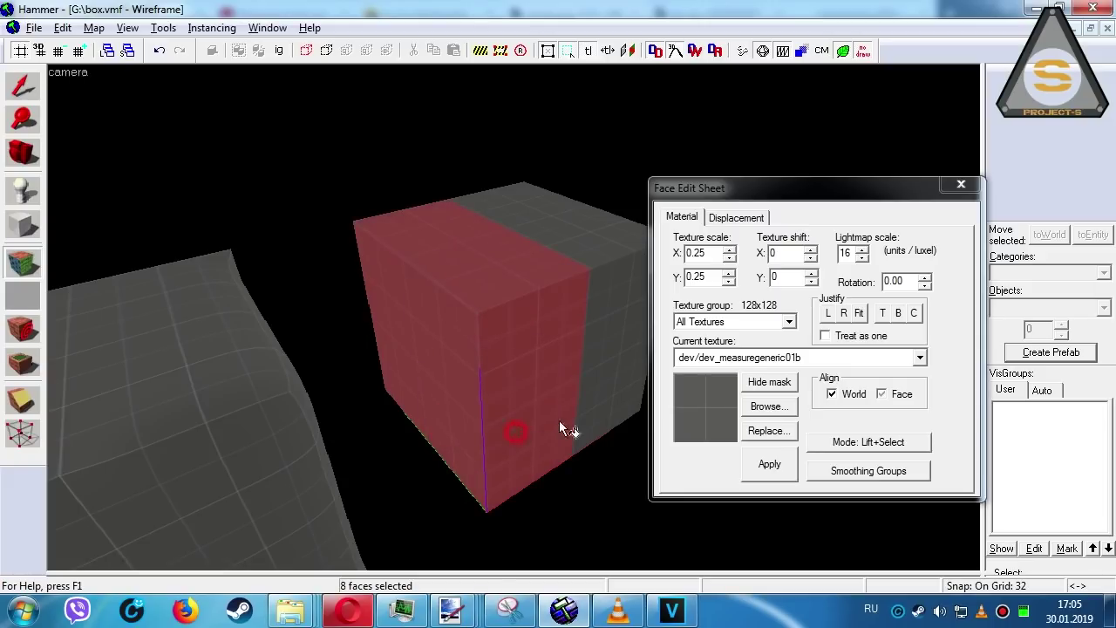
{"action": "left_click", "coordinate": [737, 218]}
{"action": "left_click", "coordinate": [706, 316]}
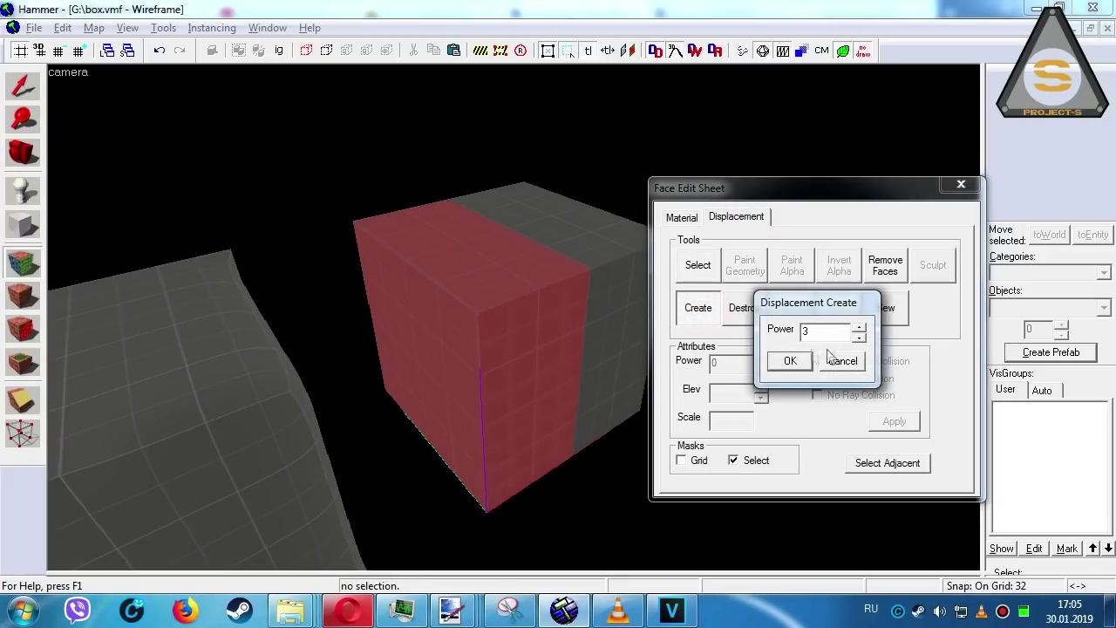
{"action": "left_click", "coordinate": [784, 359]}
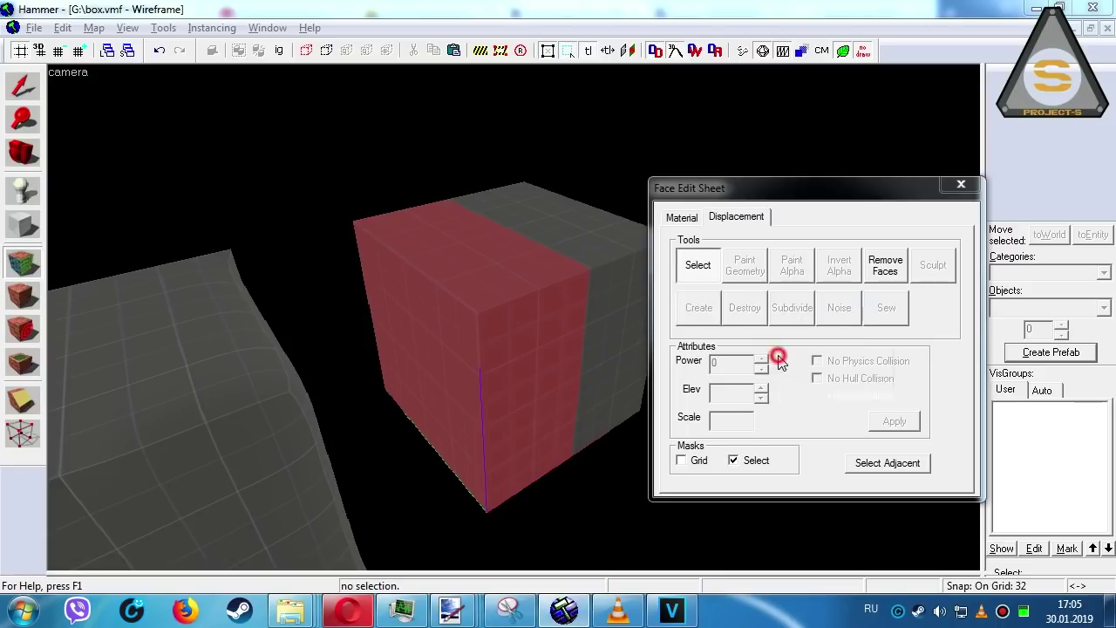
- Subdivide the power 3 displacements on the second cube and compare its rounded shape with the grouped cube
{"action": "left_click", "coordinate": [784, 316]}
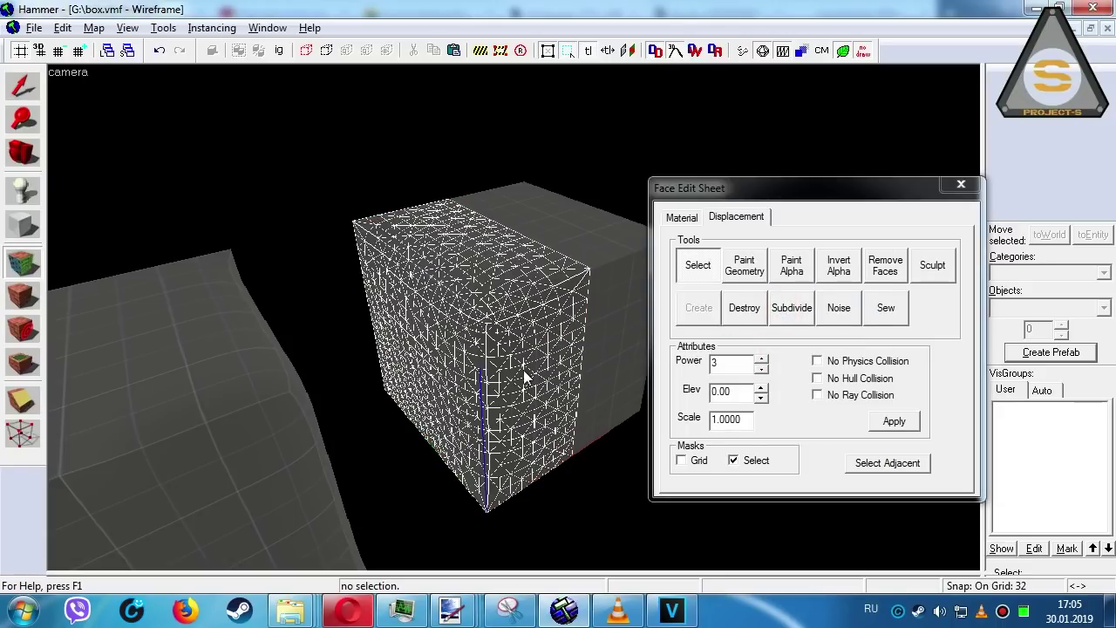
{"action": "scroll", "coordinate": [514, 317], "scroll_direction": "up", "scroll_amount": 5}
{"action": "scroll", "coordinate": [513, 318], "scroll_direction": "down", "scroll_amount": 5}
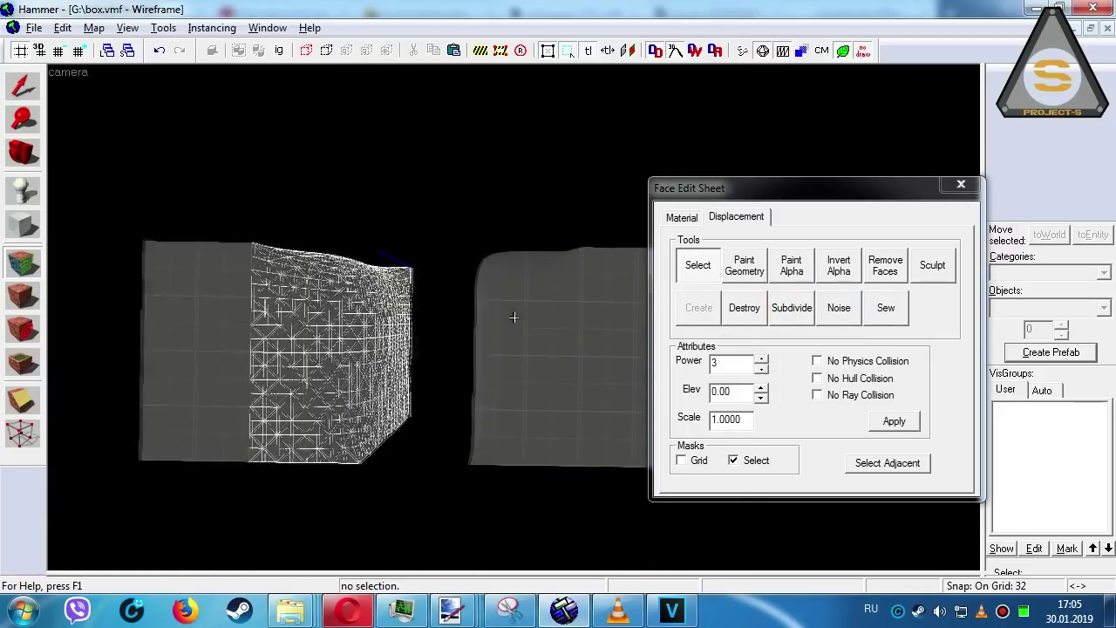
{"action": "scroll", "coordinate": [513, 318], "scroll_direction": "up", "scroll_amount": 1}
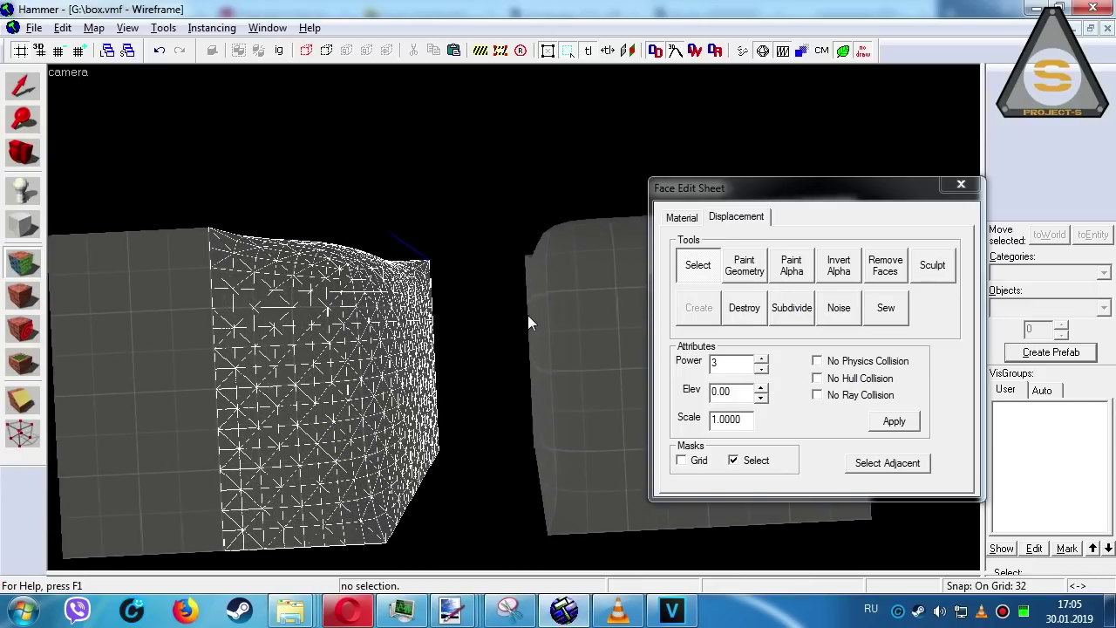
- Recreate the second cube's displacements with power 2 instead of 3 and subdivide them
{"action": "left_click", "coordinate": [742, 319]}
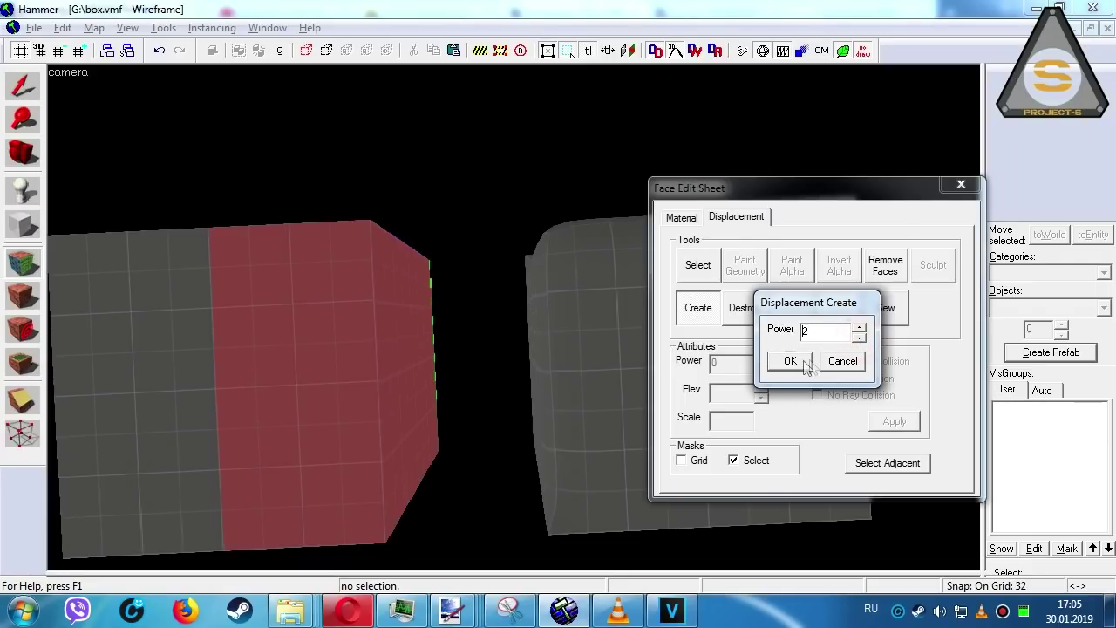
{"action": "left_click", "coordinate": [802, 361]}
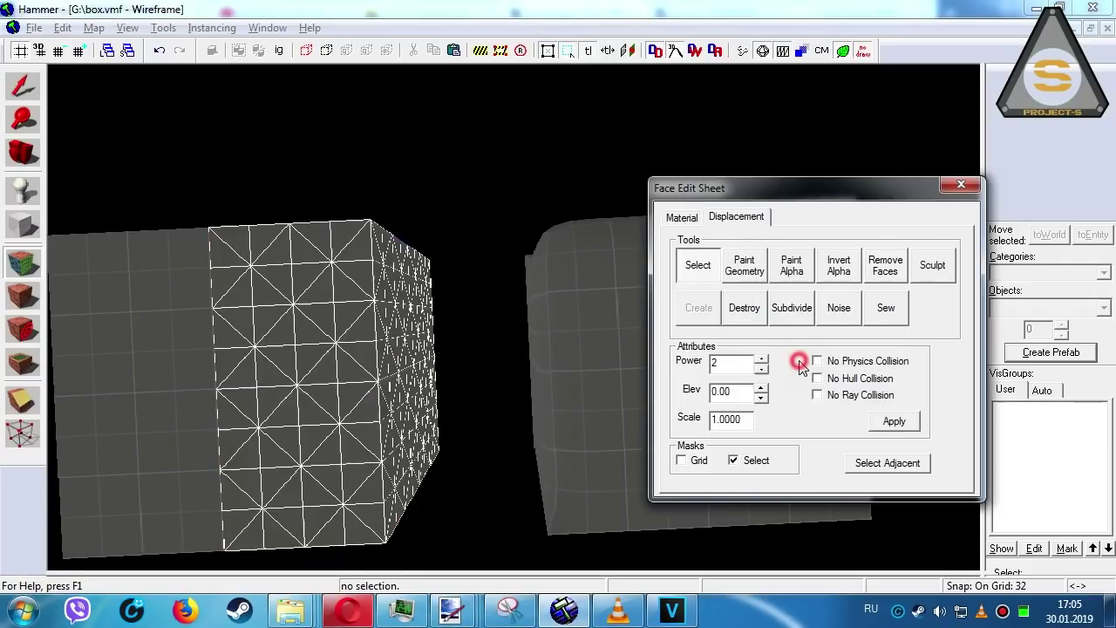
{"action": "left_click", "coordinate": [801, 316]}
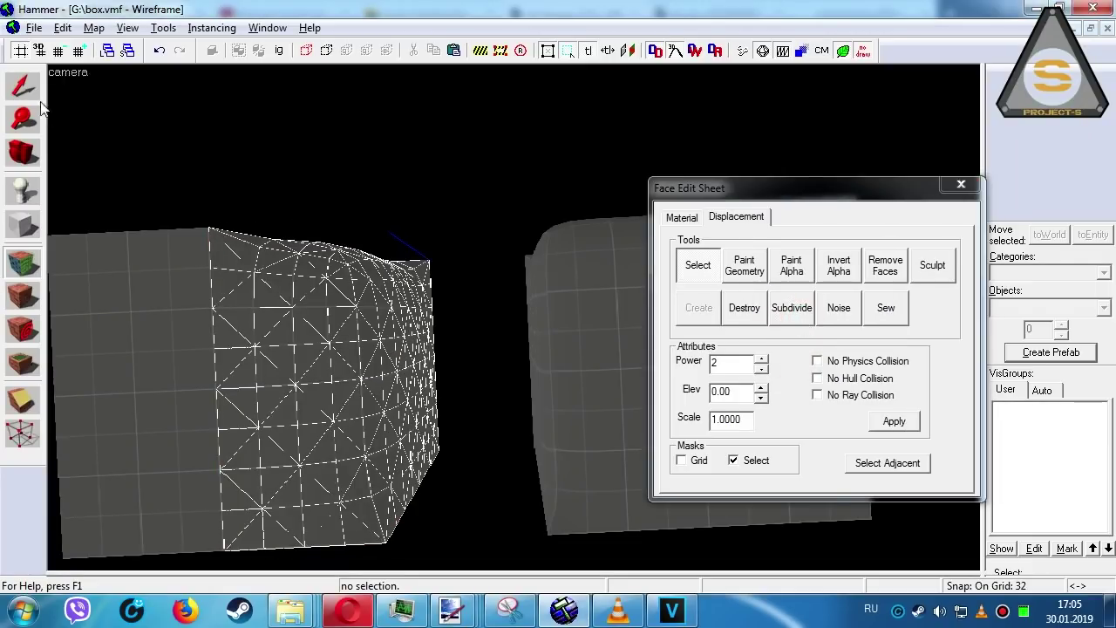
- Select both cubes together and compare the density and shape of their subdivided displacement meshes
{"action": "left_click", "coordinate": [23, 86]}
{"action": "key", "text": "z"}
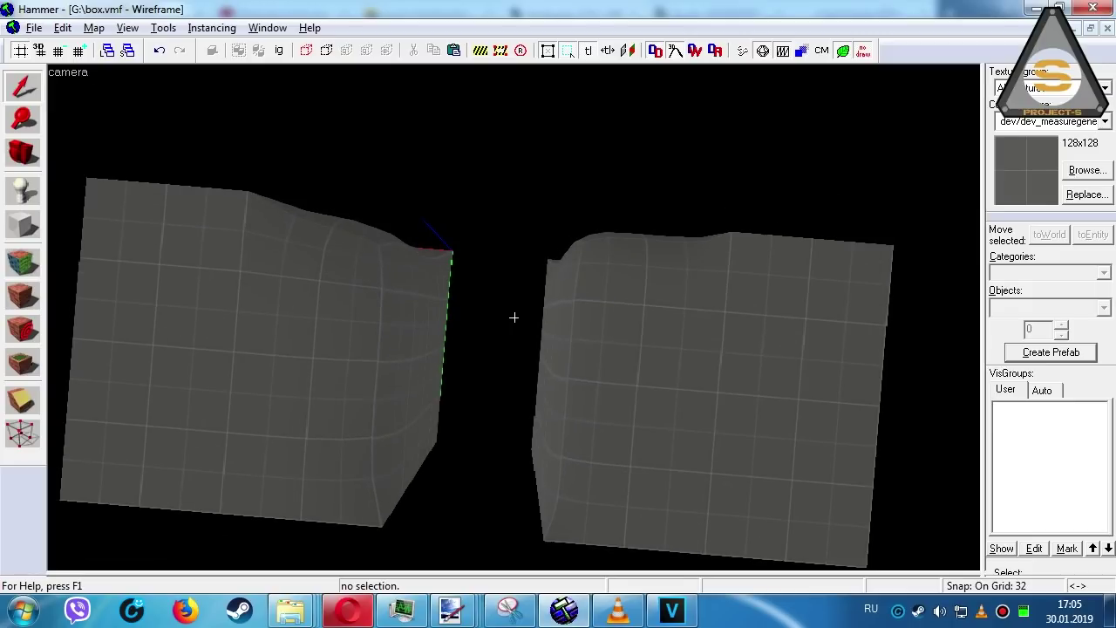
{"action": "left_click", "coordinate": [311, 316]}
{"action": "left_click", "coordinate": [725, 334], "text": "ctrl"}
{"action": "key", "text": "alt+Return"}
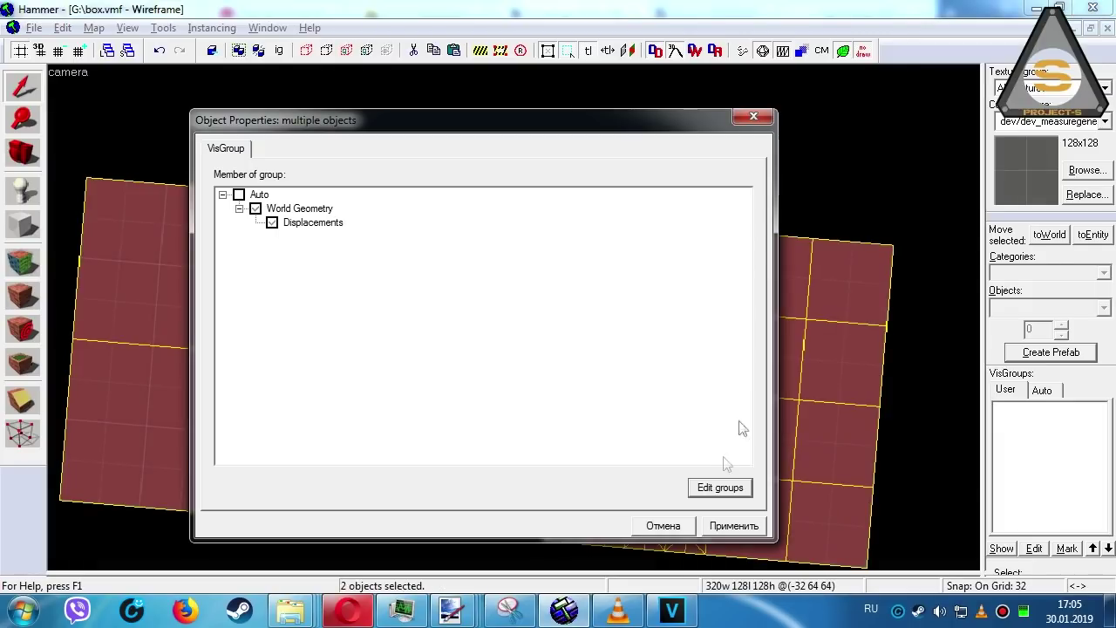
{"action": "left_click", "coordinate": [754, 116]}
{"action": "key", "text": "z"}
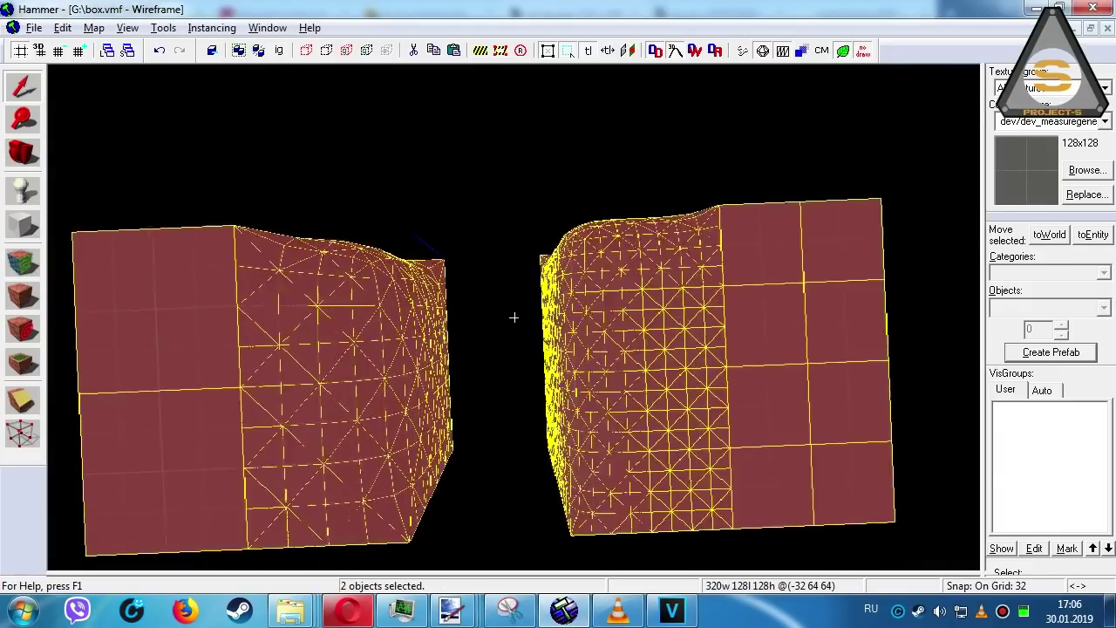
{"action": "key", "text": "w"}
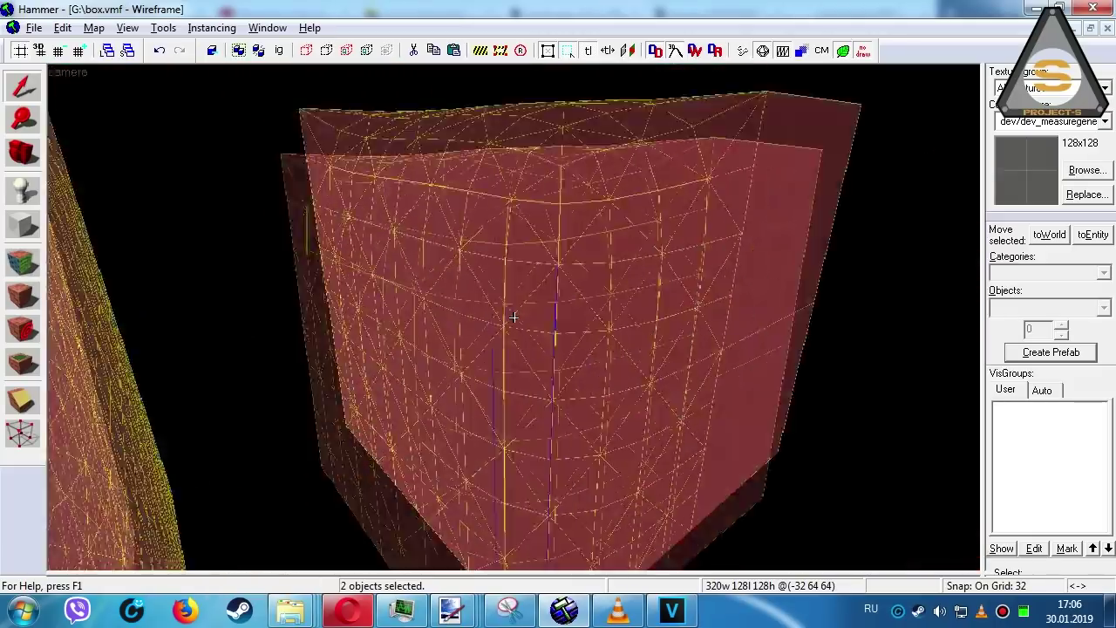
{"action": "key", "text": "s"}
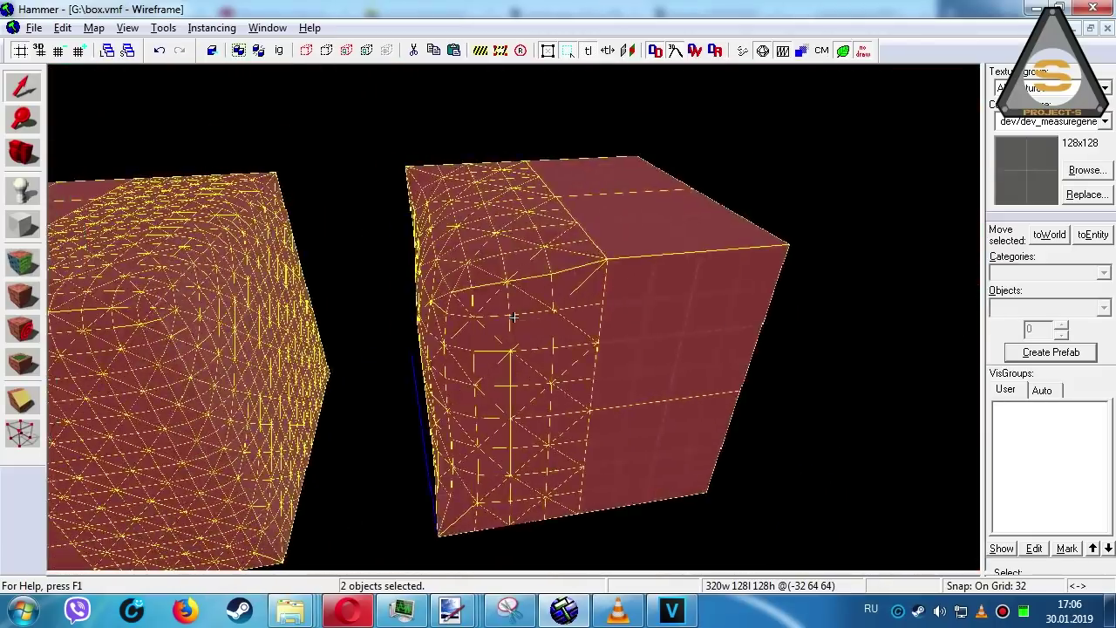
{"action": "key", "text": "w"}
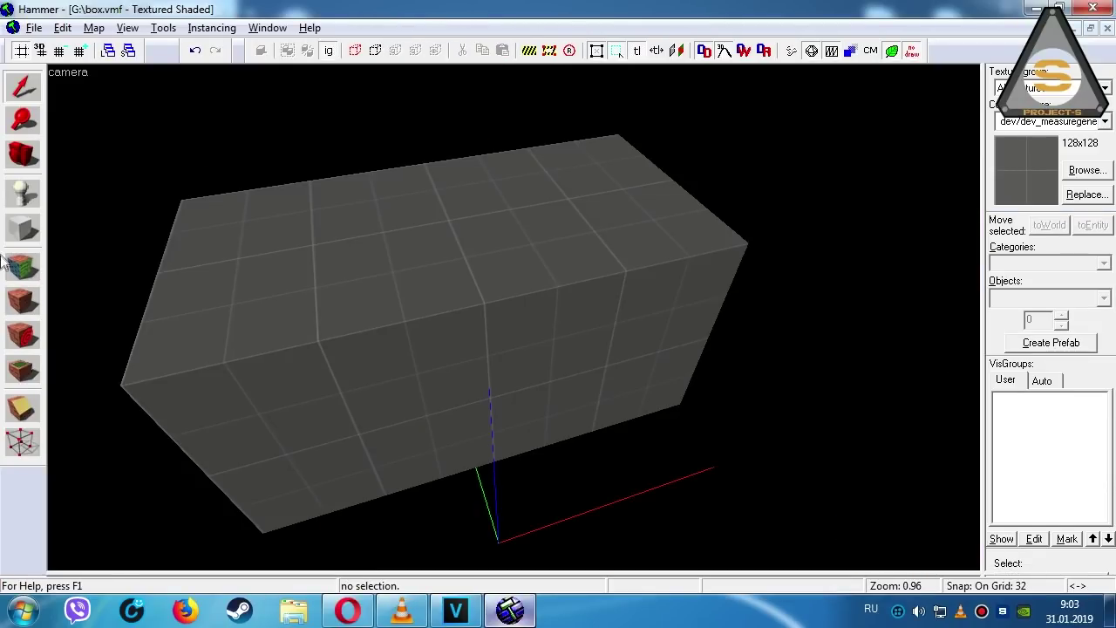
- Select the displacement faces on the adjoining finely and coarsely divided halves of the box
{"action": "left_click", "coordinate": [14, 271]}
{"action": "left_click", "coordinate": [515, 254]}
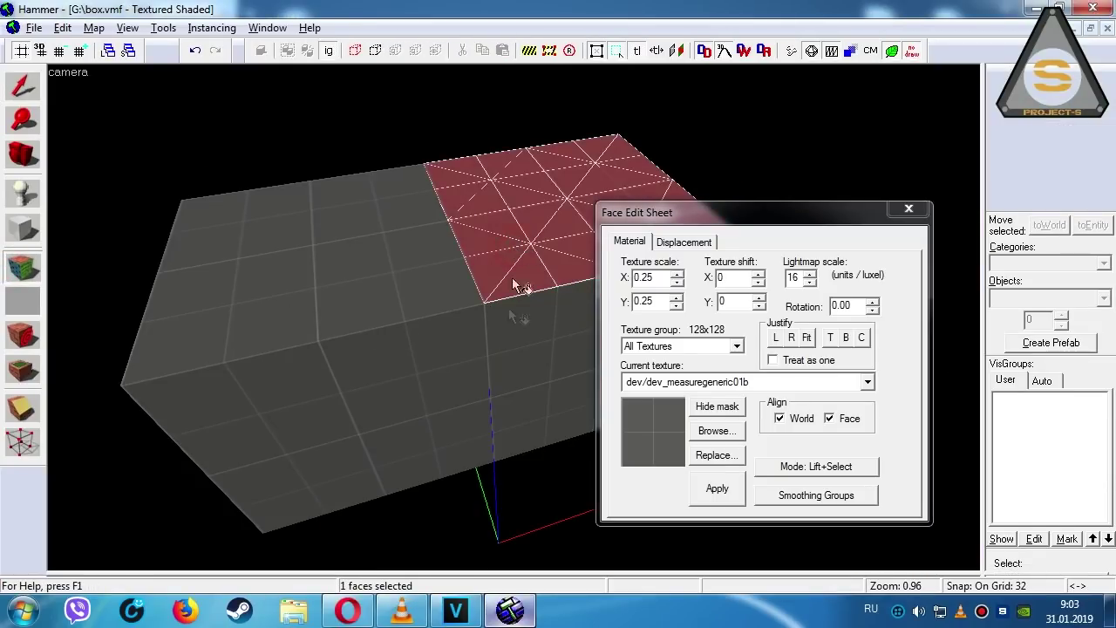
{"action": "left_click", "coordinate": [412, 269], "text": "ctrl"}
{"action": "mouse_move", "coordinate": [381, 217]}
{"action": "left_mouse_down", "text": "ctrl"}
{"action": "mouse_move", "coordinate": [302, 215]}
{"action": "mouse_move", "coordinate": [259, 237]}
{"action": "mouse_move", "coordinate": [262, 282]}
{"action": "mouse_move", "coordinate": [316, 390]}
{"action": "mouse_move", "coordinate": [401, 376]}
{"action": "mouse_move", "coordinate": [412, 450]}
{"action": "mouse_move", "coordinate": [342, 463]}
{"action": "left_mouse_up", "text": "ctrl"}
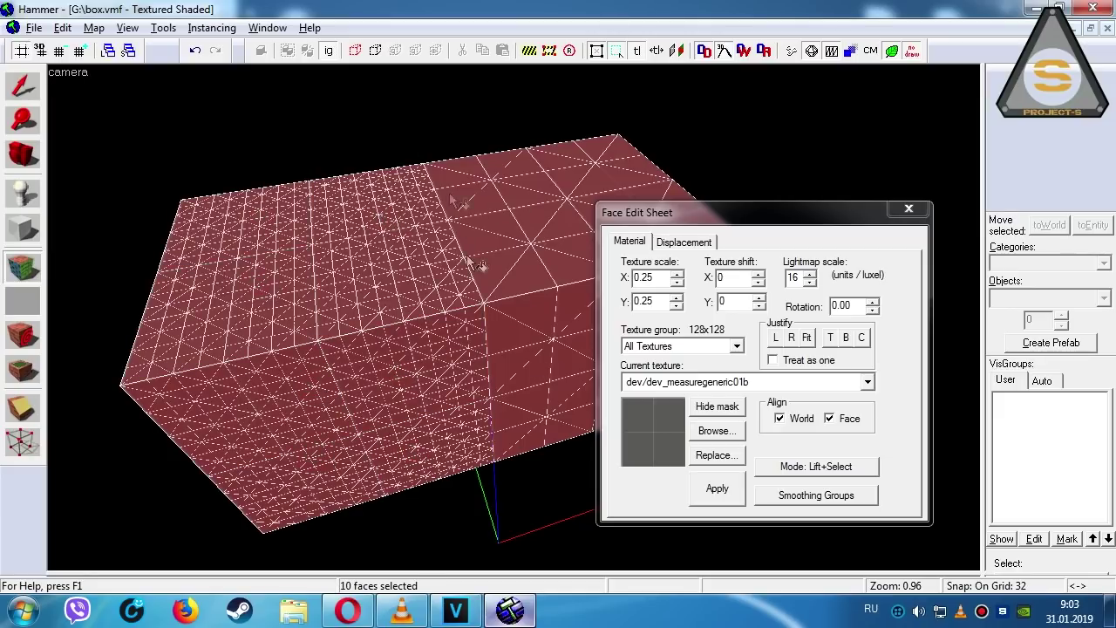
- Paint a raised bump across the seam between the fine and coarse displacements, with distance 5 and radius 15
{"action": "left_click", "coordinate": [686, 243]}
{"action": "left_click", "coordinate": [692, 290]}
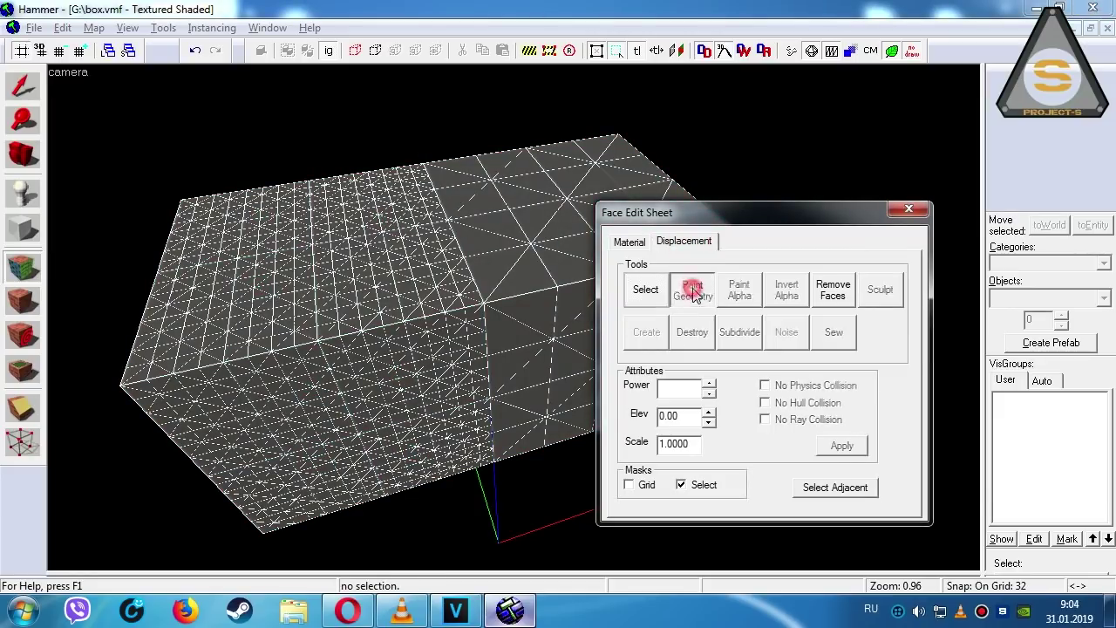
{"action": "mouse_move", "coordinate": [410, 206]}
{"action": "left_mouse_down"}
{"action": "mouse_move", "coordinate": [449, 199]}
{"action": "mouse_move", "coordinate": [399, 175]}
{"action": "left_mouse_up"}
{"action": "key", "text": "z"}
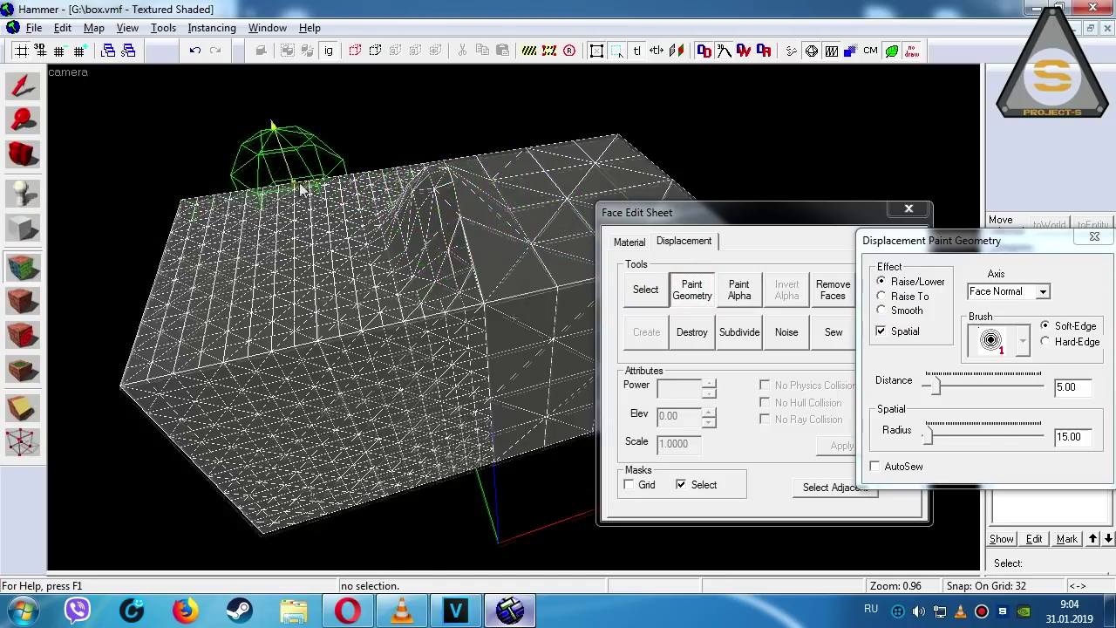
{"action": "scroll", "coordinate": [514, 318], "scroll_direction": "down", "scroll_amount": 10}
{"action": "key", "text": "z"}
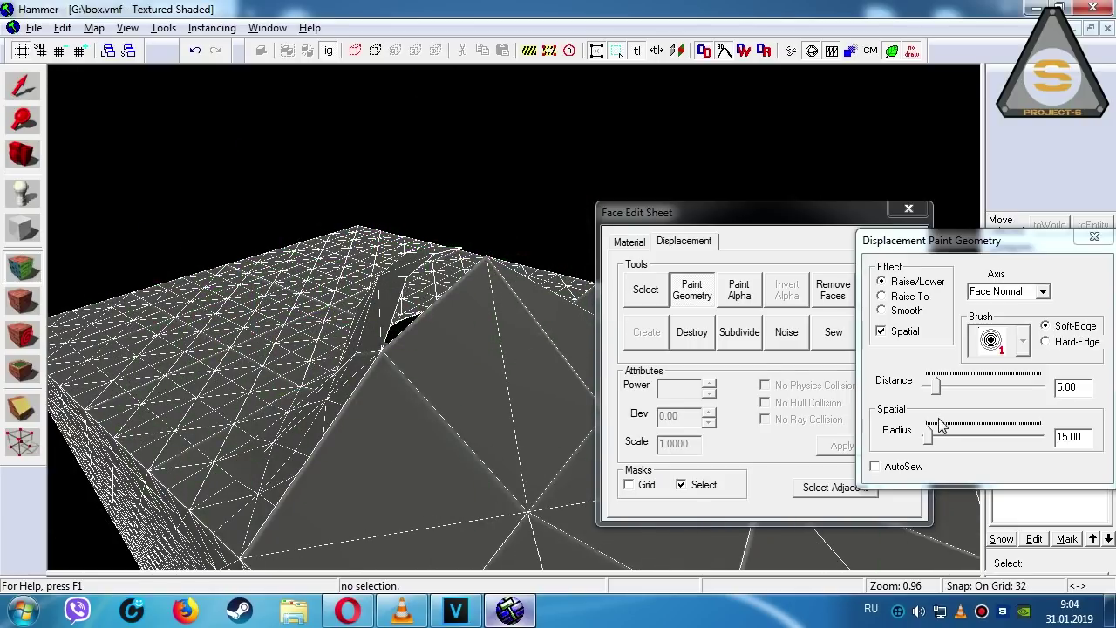
- Sew the selected displacements together and examine the raised seam without the mesh overlay
{"action": "left_click", "coordinate": [831, 337]}
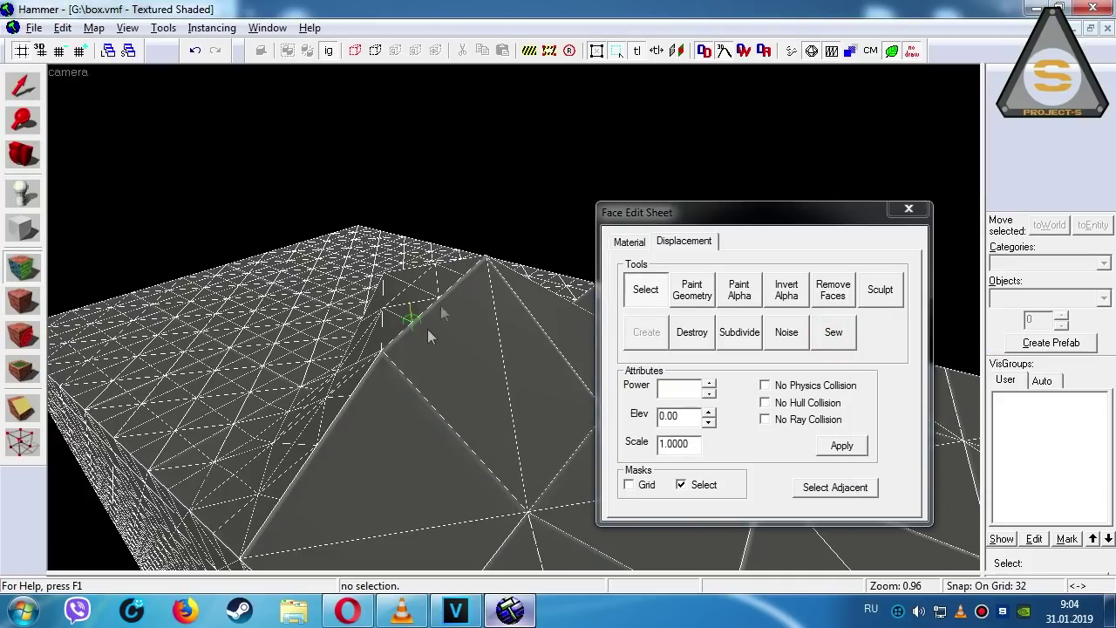
{"action": "left_click", "coordinate": [22, 85]}
{"action": "key", "text": "z"}
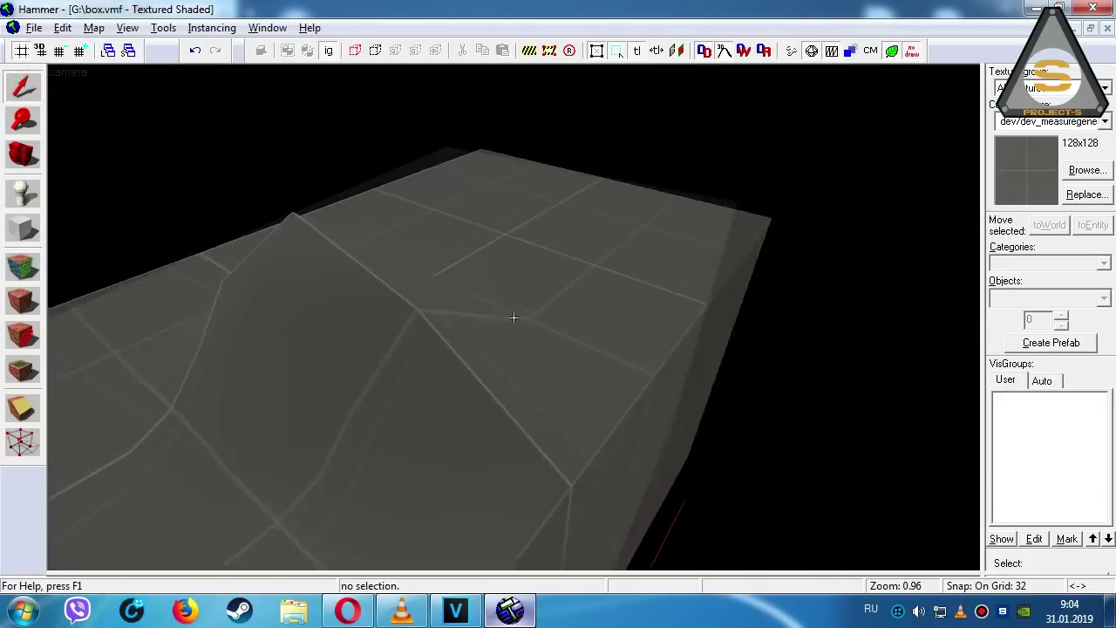
{"action": "key", "text": "s"}
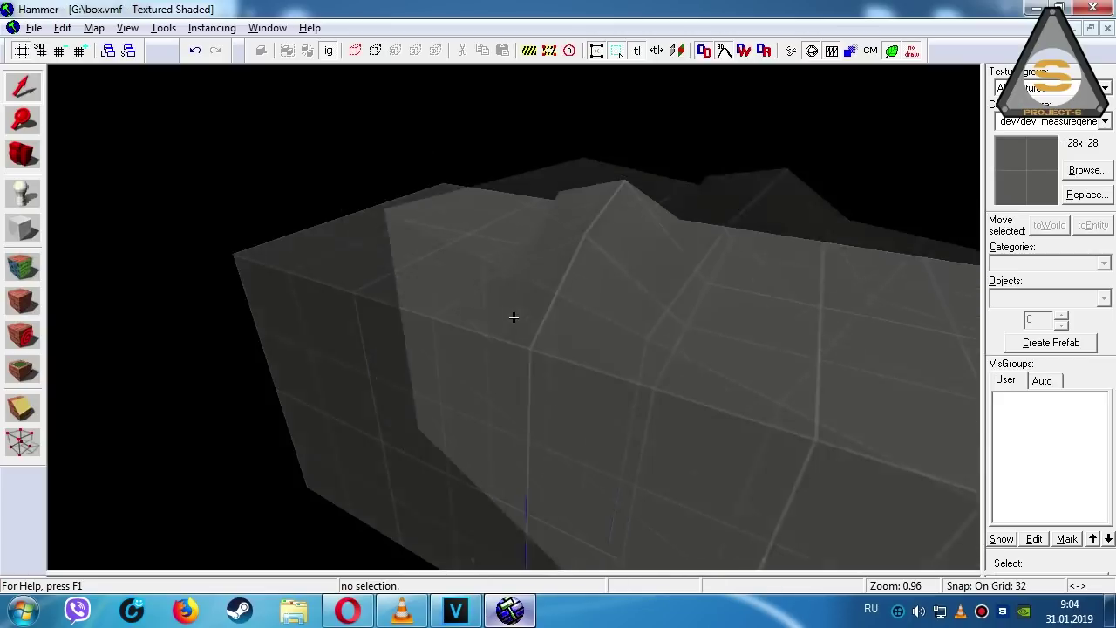
{"action": "key", "text": "z"}
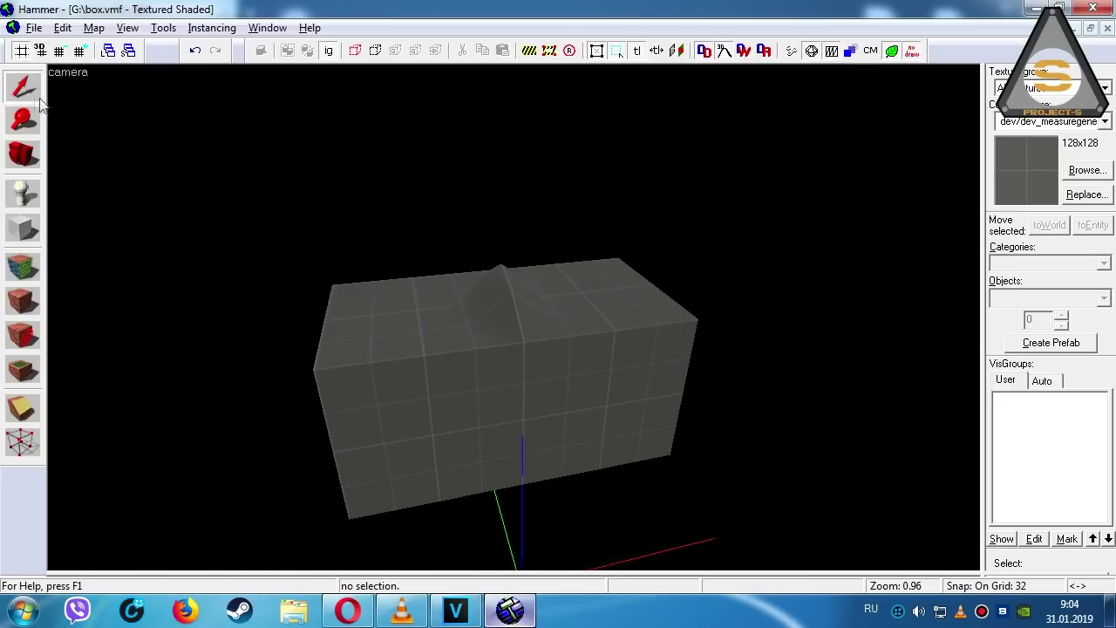
- Select a small block and the large block beside the bump and examine how their meshes meet at the seam
{"action": "left_click", "coordinate": [417, 346]}
{"action": "left_click", "coordinate": [484, 324]}
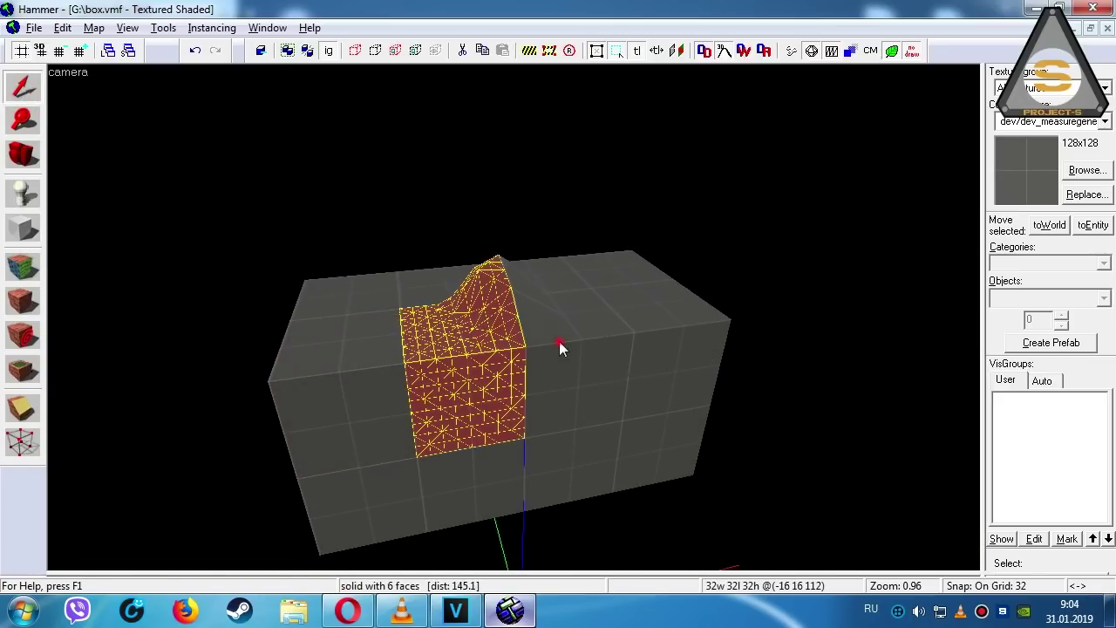
{"action": "left_click", "coordinate": [531, 399], "text": "ctrl"}
{"action": "key", "text": "z"}
{"action": "key", "text": "w"}
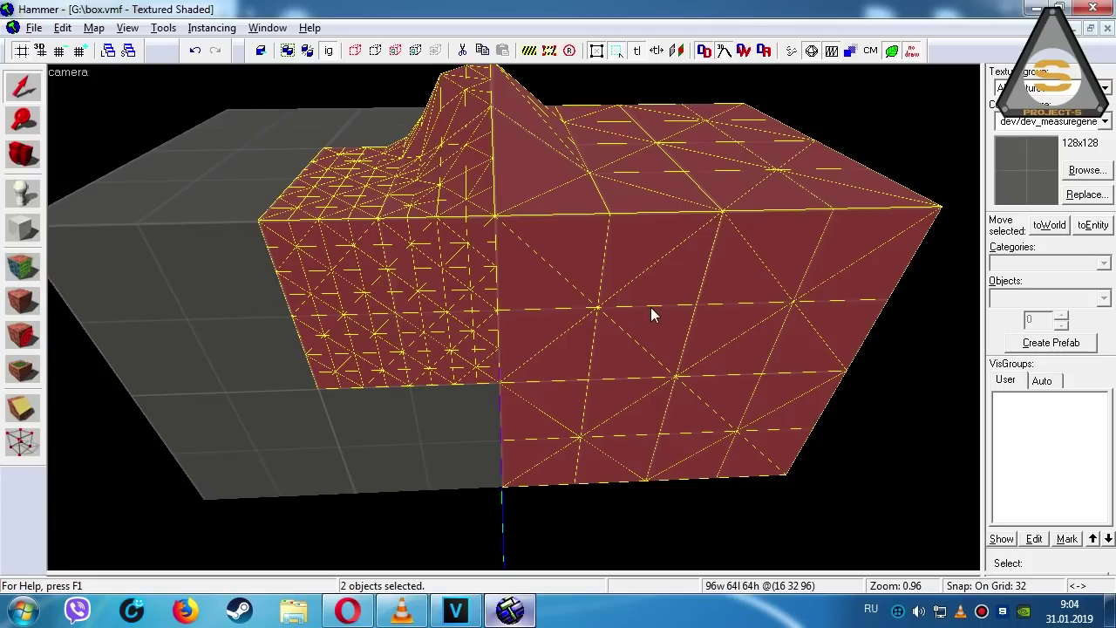
{"action": "key", "text": "s"}
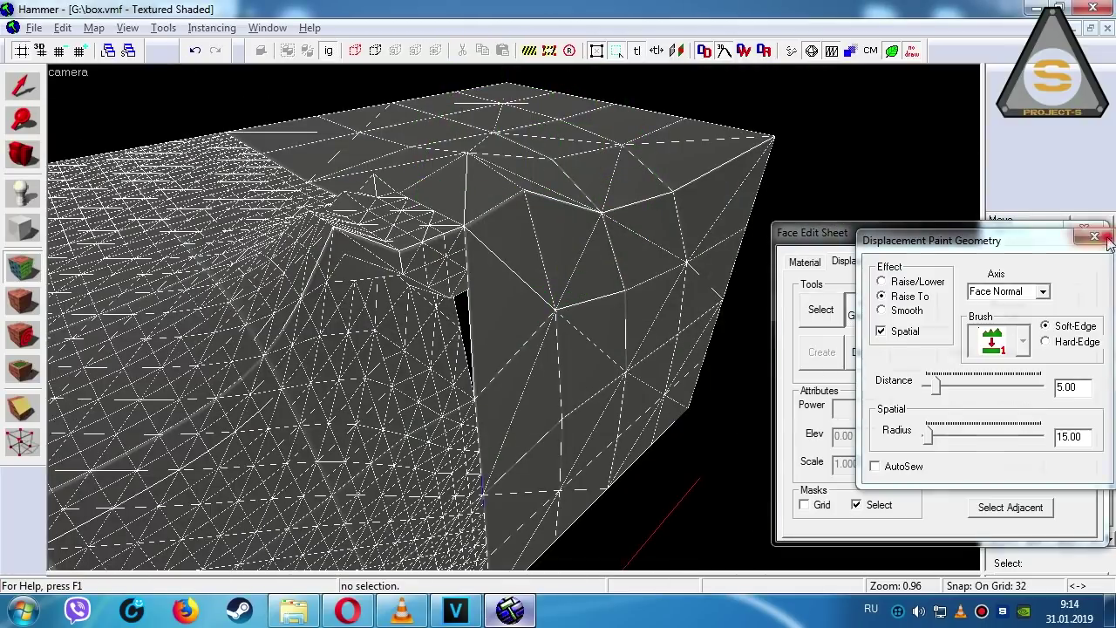
{"action": "left_click", "coordinate": [1106, 239]}
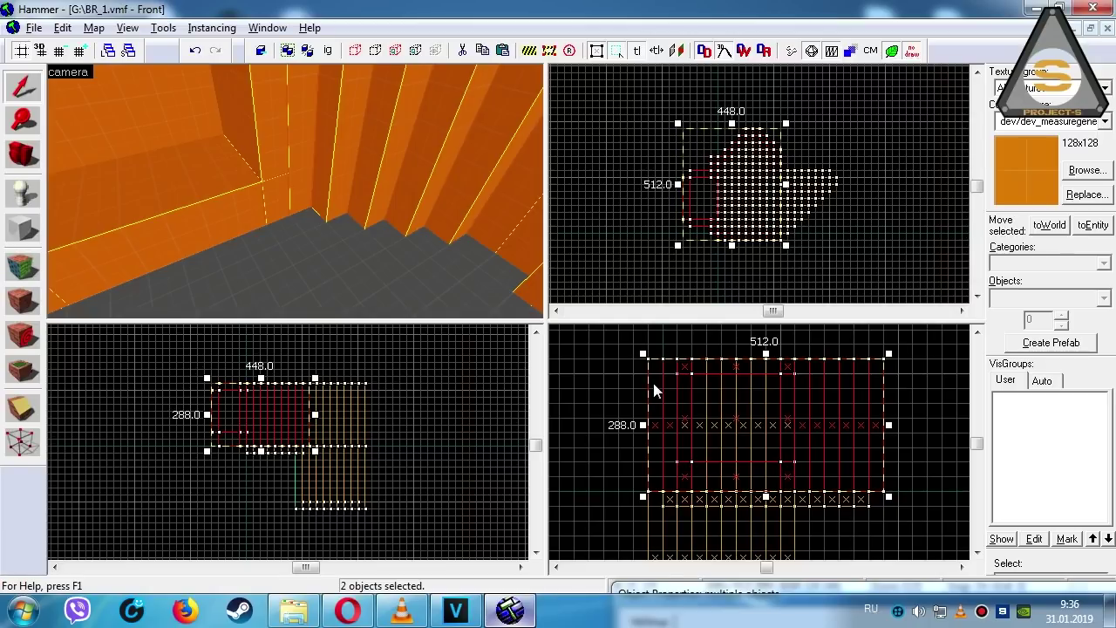
- Clip the selected stepped wall brushes in BR_1.vmf horizontally at the heights of the recess's upper and lower edges
{"action": "key", "text": "shift+v"}
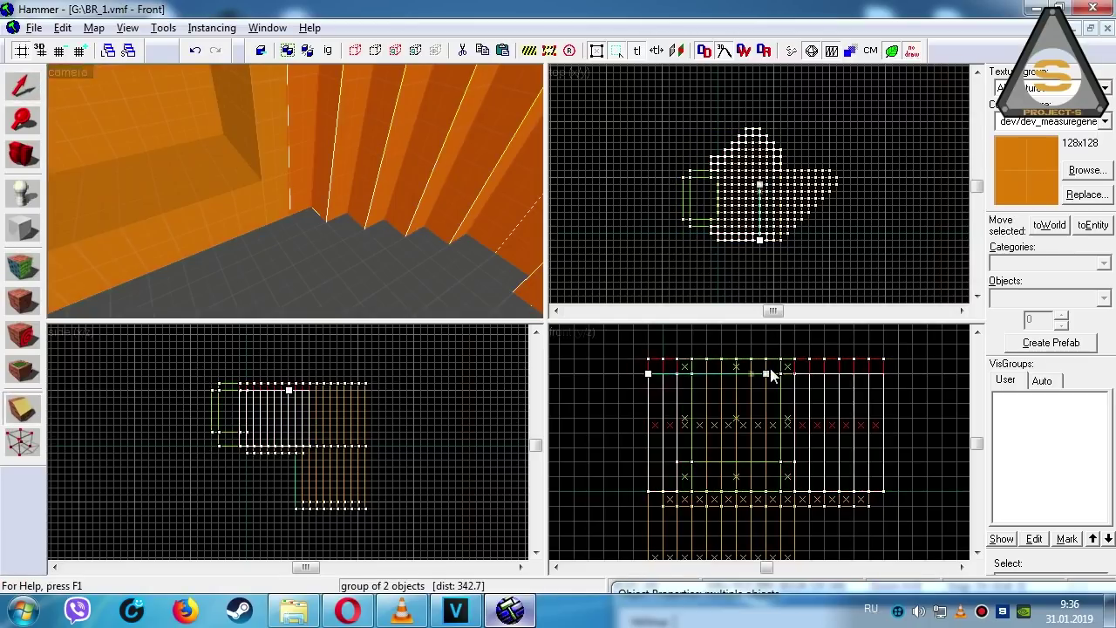
{"action": "left_click", "coordinate": [392, 187], "text": "ctrl"}
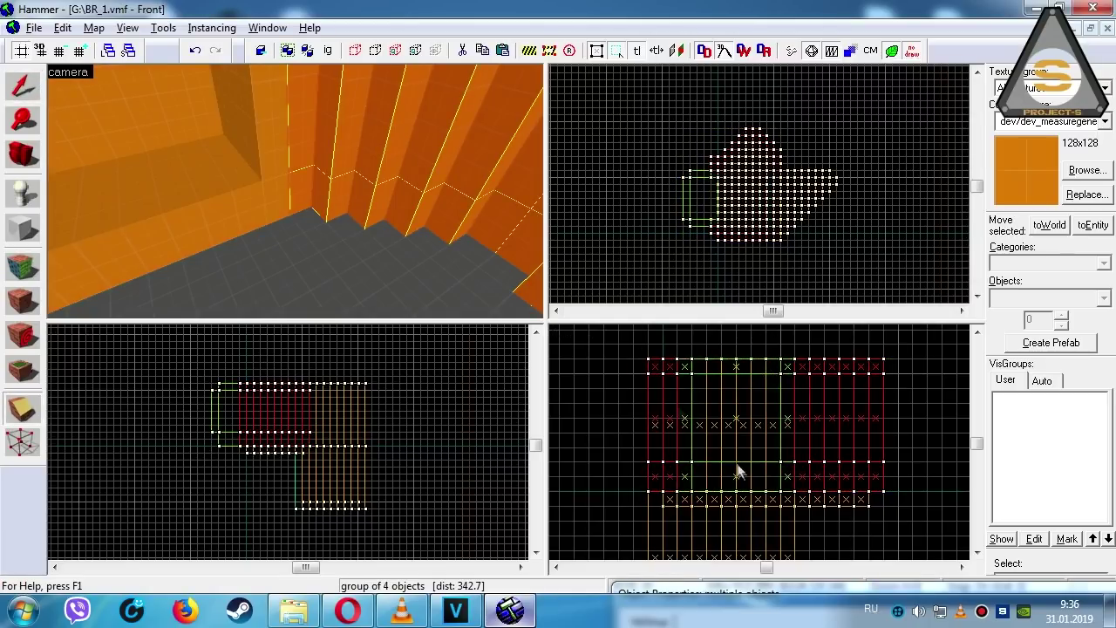
{"action": "key", "text": "shift+s"}
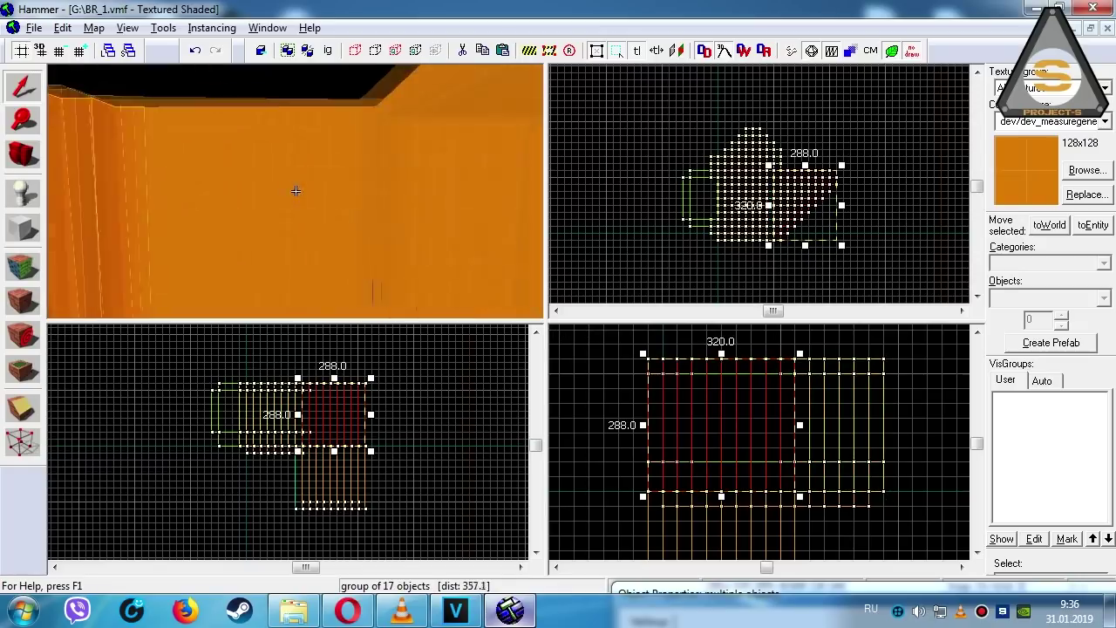
- Clip the adjoining group of wall brushes horizontally at the same two recess heights
{"action": "left_click", "coordinate": [296, 195]}
{"action": "key", "text": "shift+s"}
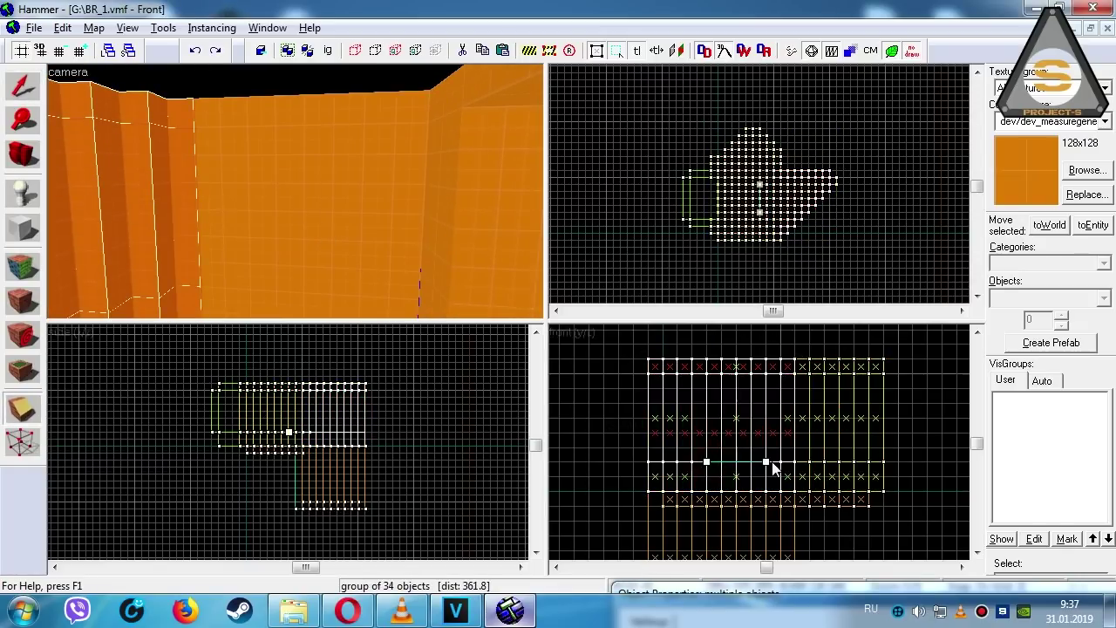
{"action": "left_click", "coordinate": [416, 259]}
{"action": "key", "text": "shift+z"}
{"action": "key", "text": "z"}
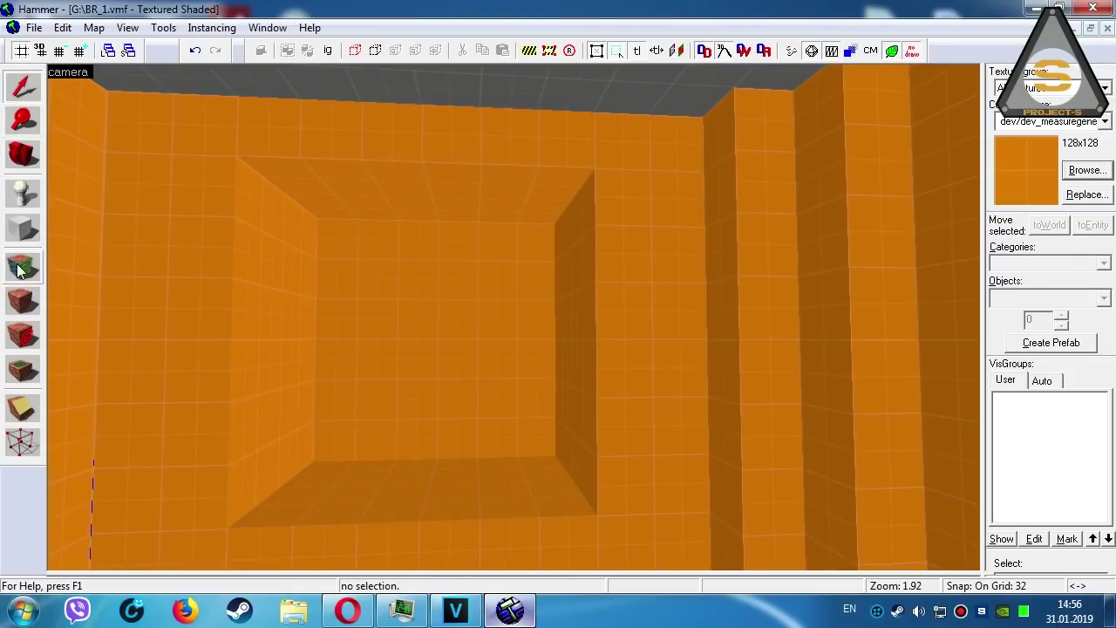
- Select the inner faces of the square wall recess and the narrow faces framing its opening
{"action": "left_click", "coordinate": [23, 266]}
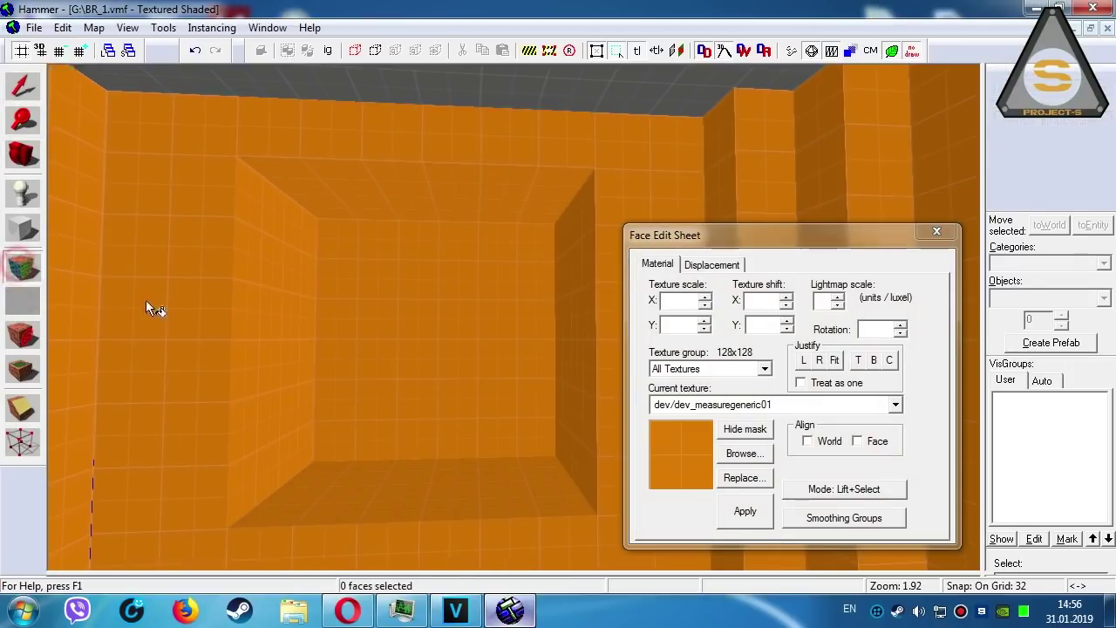
{"action": "left_click", "coordinate": [174, 305]}
{"action": "left_click", "coordinate": [237, 327], "text": "ctrl"}
{"action": "left_click", "coordinate": [538, 337], "text": "ctrl"}
{"action": "left_click", "coordinate": [502, 318], "text": "ctrl"}
{"action": "left_click", "coordinate": [622, 237], "text": "ctrl"}
{"action": "left_click", "coordinate": [497, 180], "text": "ctrl"}
{"action": "left_click", "coordinate": [479, 145], "text": "ctrl"}
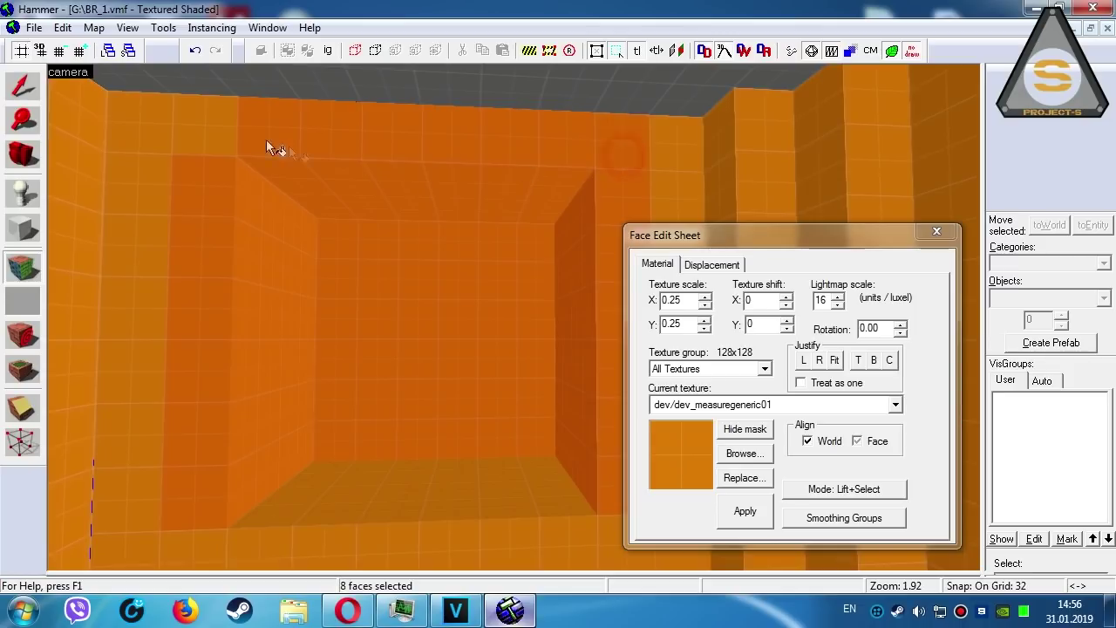
{"action": "left_click", "coordinate": [267, 146], "text": "ctrl"}
{"action": "left_click", "coordinate": [431, 397], "text": "ctrl"}
{"action": "left_click", "coordinate": [316, 447], "text": "ctrl"}
{"action": "left_click", "coordinate": [459, 441], "text": "ctrl"}
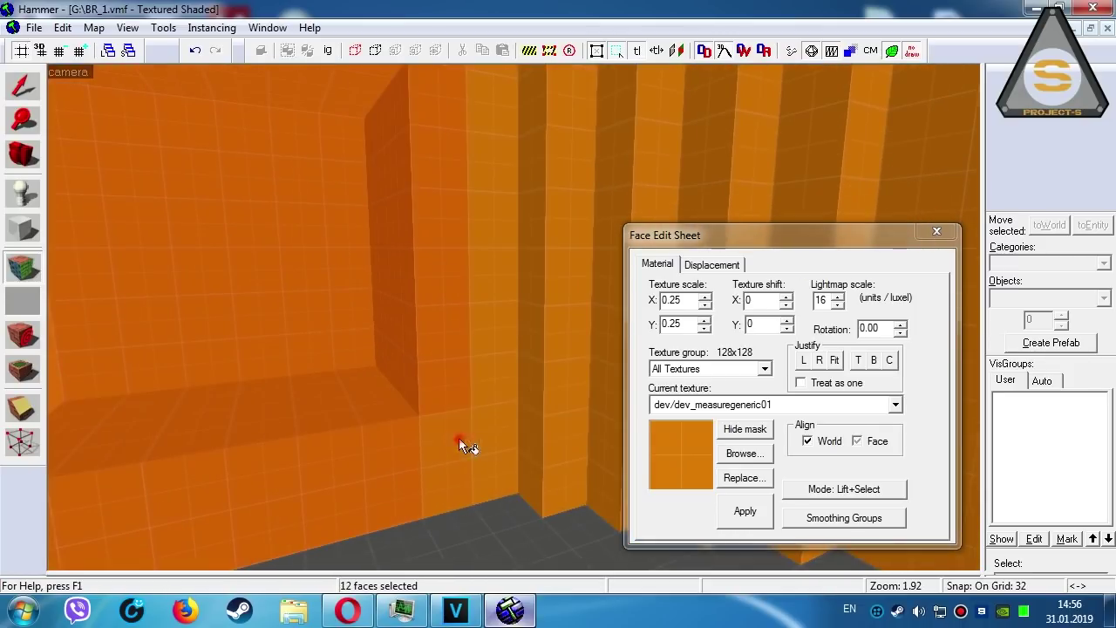
- Convert the selected recess faces into displacements with power 2 and subdivide them
{"action": "left_click", "coordinate": [712, 265]}
{"action": "left_click", "coordinate": [674, 354]}
{"action": "left_click", "coordinate": [786, 407]}
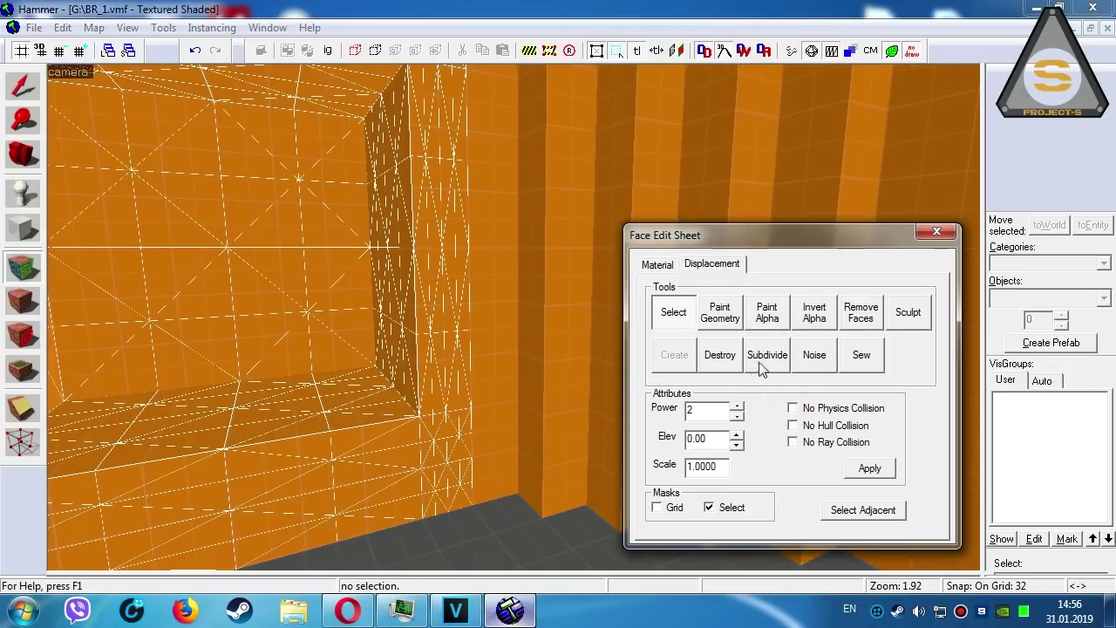
{"action": "key", "text": "z"}
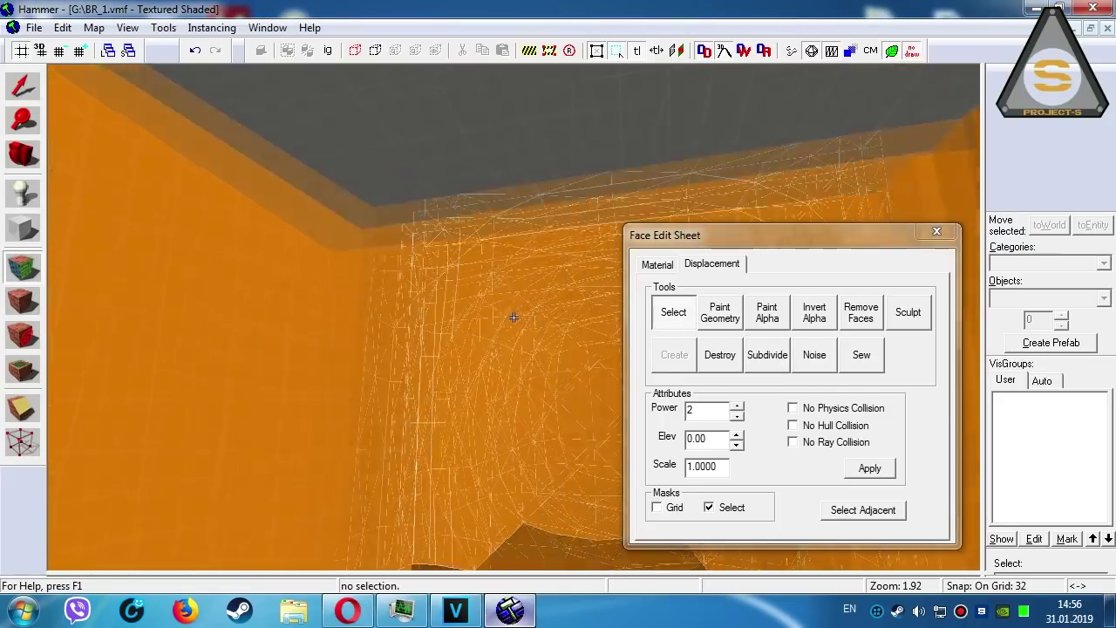
- Select the narrow stepped wall faces on both sides of the rounded recess for displacement editing
{"action": "key", "text": "z"}
{"action": "left_click", "coordinate": [248, 234]}
{"action": "key", "text": "z"}
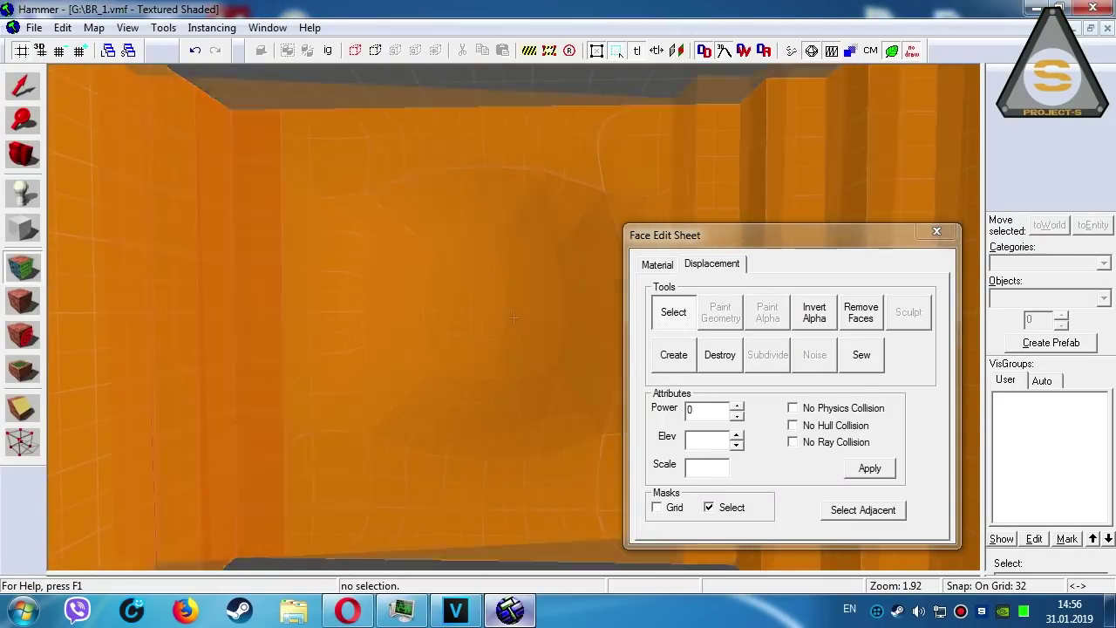
{"action": "key", "text": "z"}
{"action": "left_click", "coordinate": [513, 306]}
{"action": "left_click", "coordinate": [559, 295]}
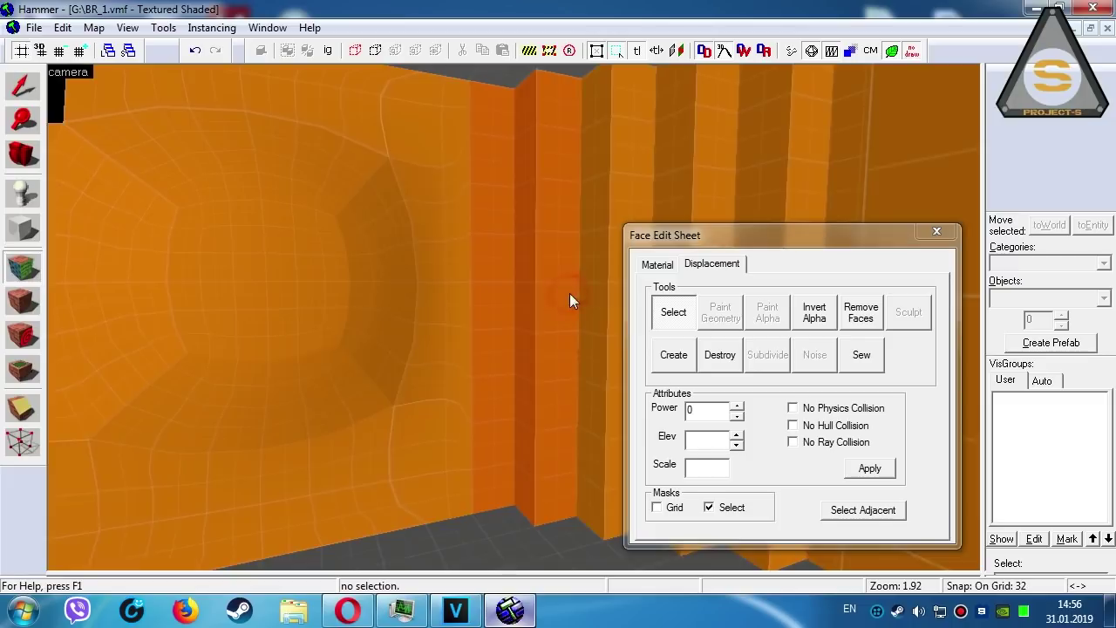
{"action": "key", "text": "z"}
{"action": "key", "text": "z"}
- Convert the selected stepped wall faces into power 2 displacements, subdivide them and leave face editing
{"action": "left_click", "coordinate": [674, 355]}
{"action": "left_click", "coordinate": [783, 408]}
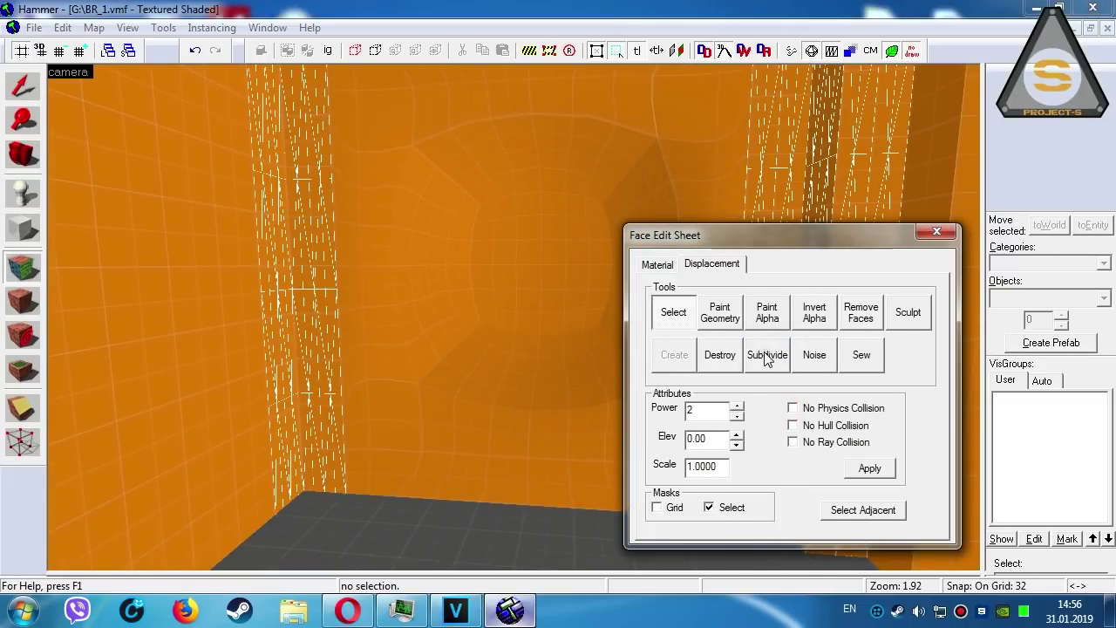
{"action": "key", "text": "shift+s"}
{"action": "key", "text": "z"}
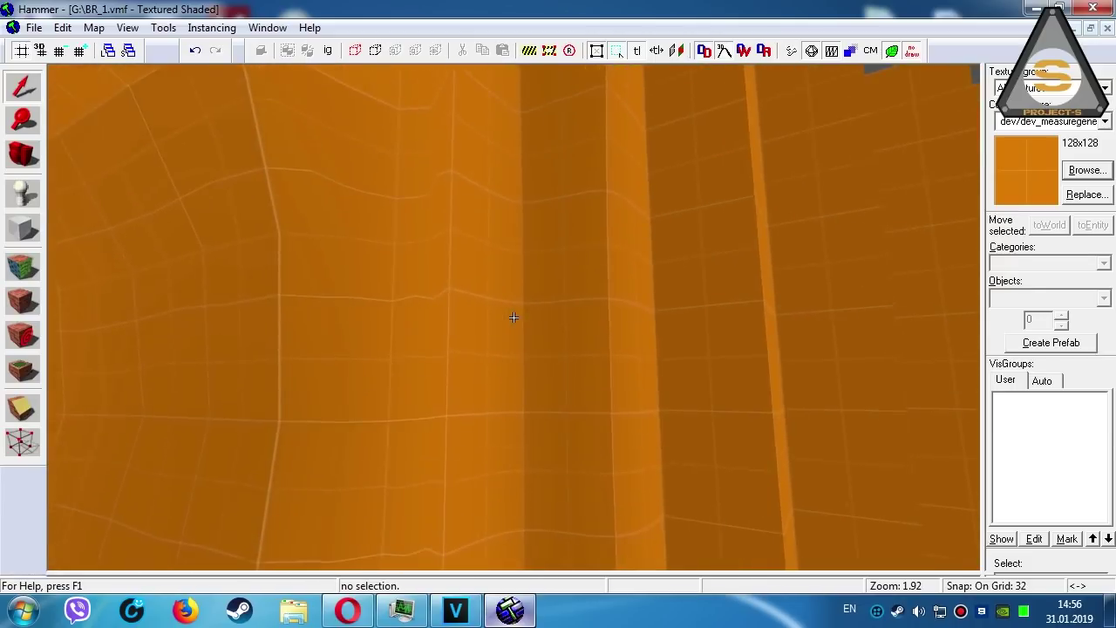
{"action": "key", "text": "z"}
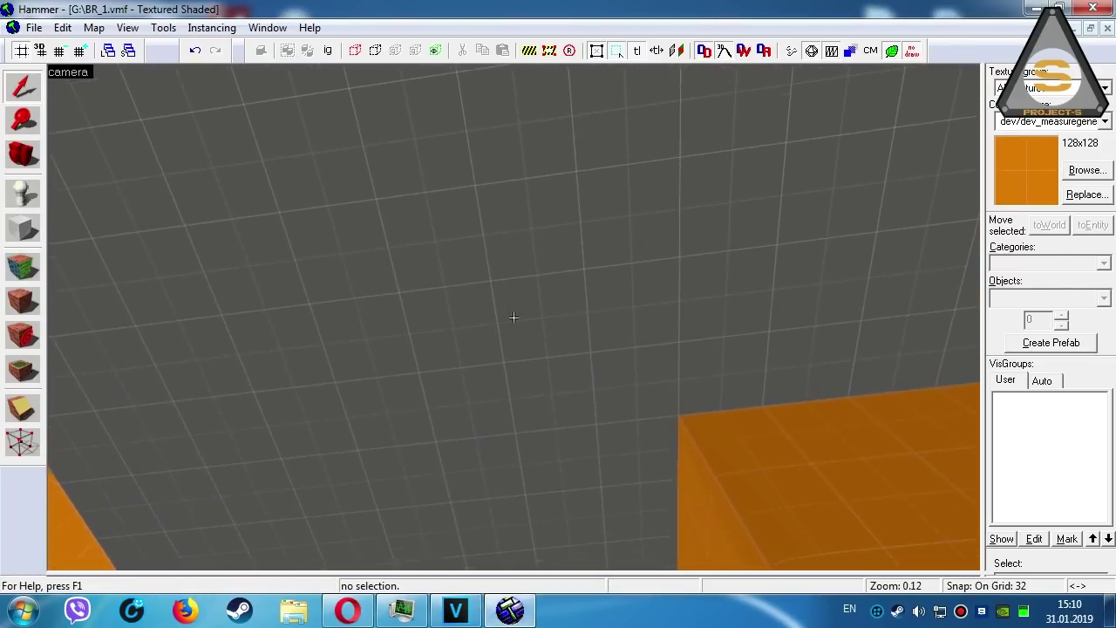
- Select the grouped ceiling brushes and examine from above and below how their block divisions line up with the stepped walls
{"action": "key", "text": "z"}
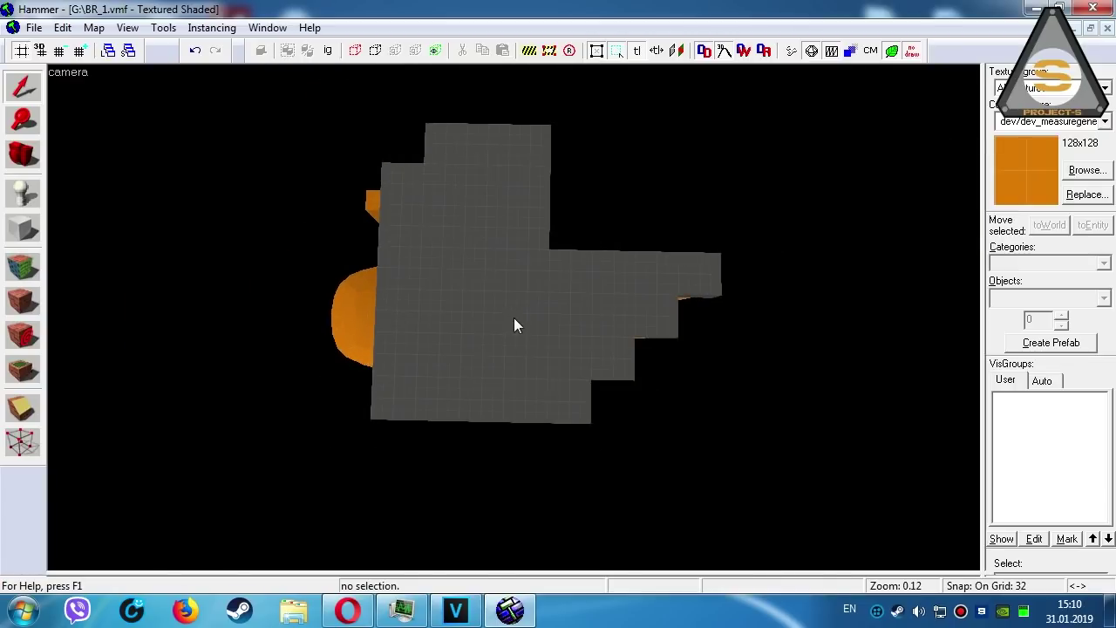
{"action": "left_click", "coordinate": [513, 325]}
{"action": "key", "text": "z"}
{"action": "key", "text": "w"}
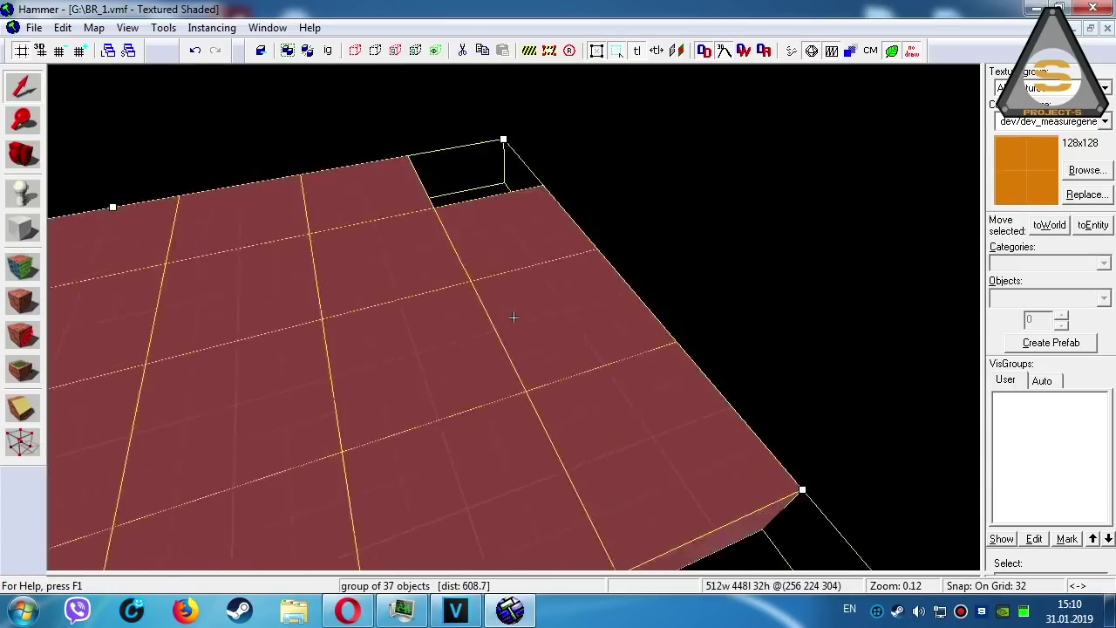
{"action": "key", "text": "s"}
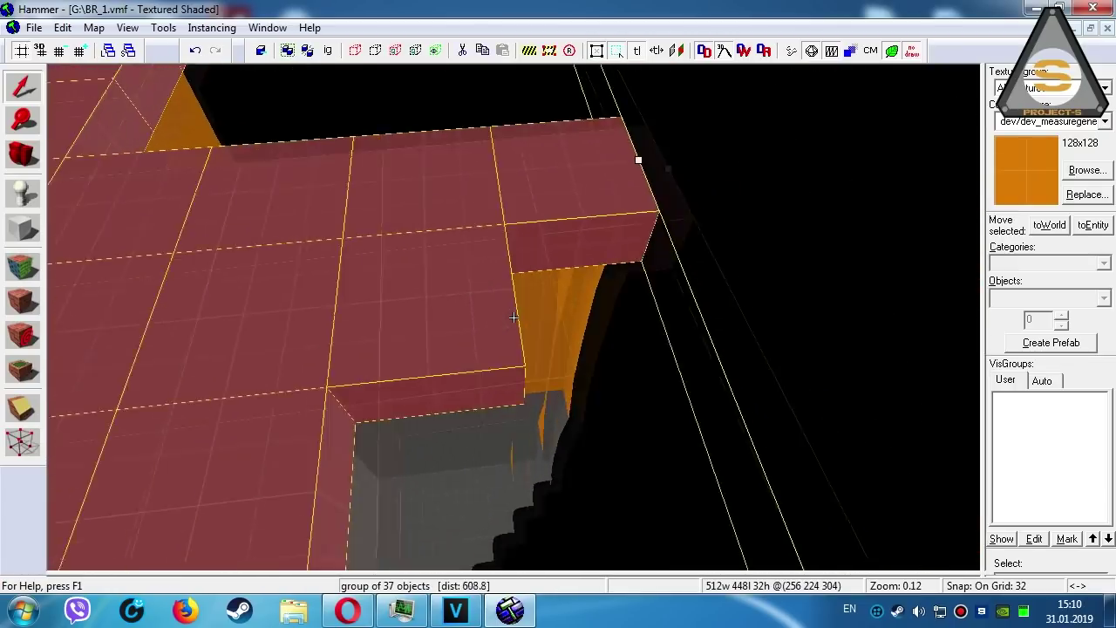
{"action": "key", "text": "s"}
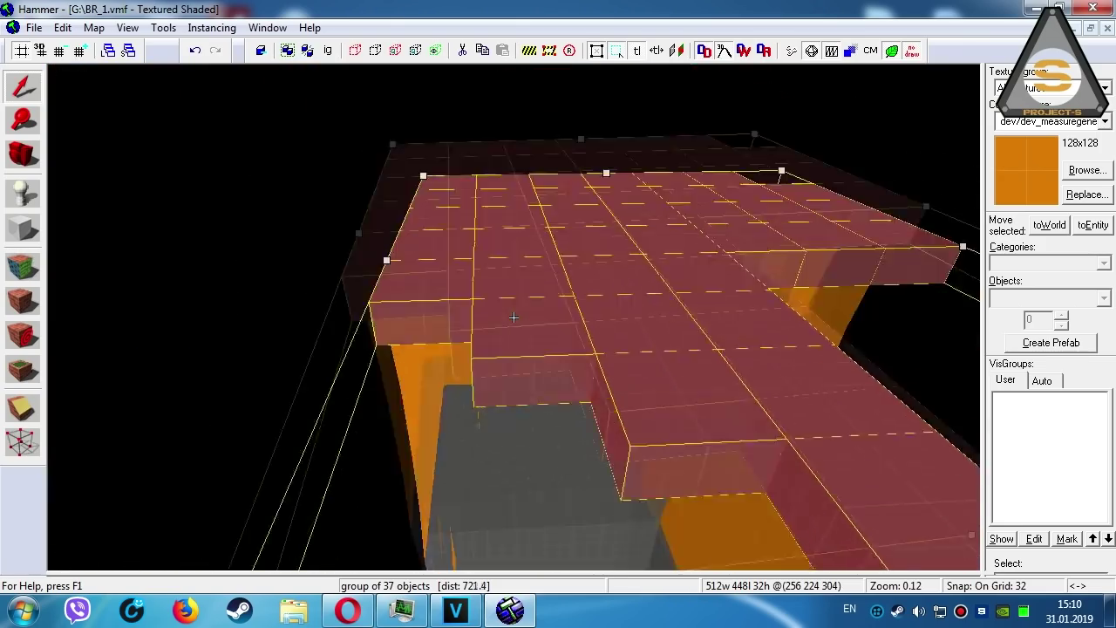
{"action": "key", "text": "w"}
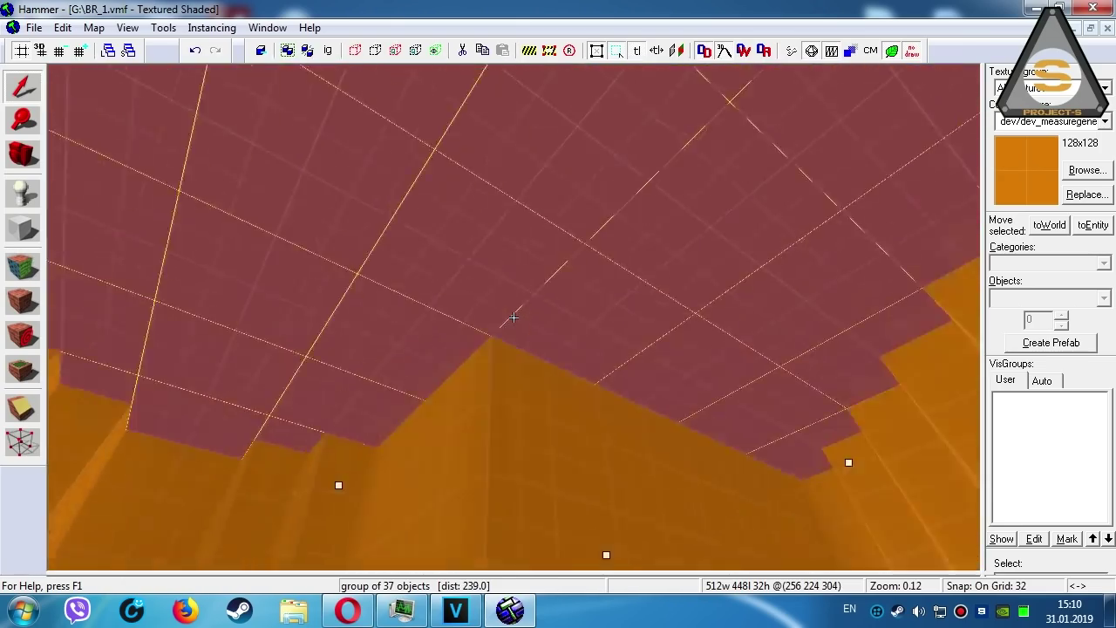